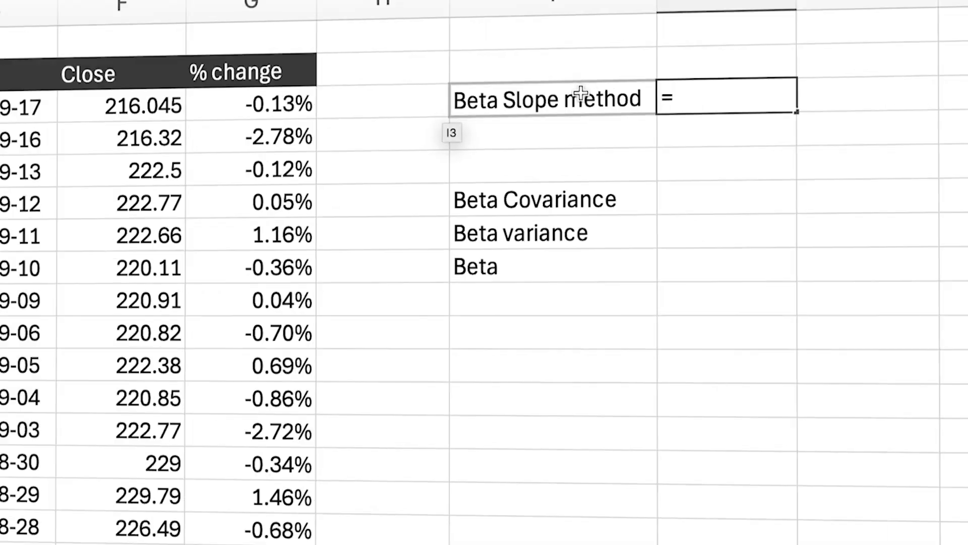
- Extend the WISEPRICE parameters to B1:C1 to fill names and betas, then go to the ^GSPC/AAPL sheet
text(SLOPE()
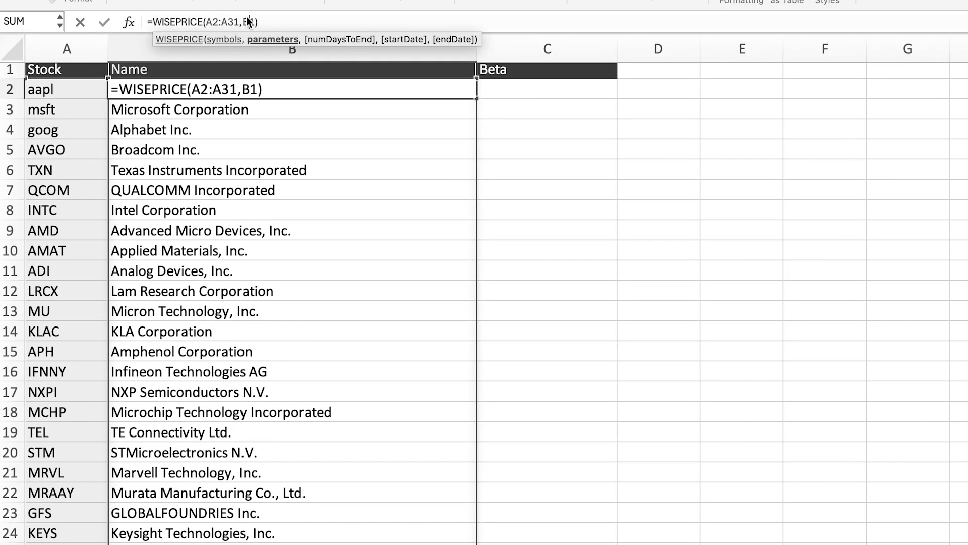
drag(476, 81, 579, 71)
key(Return)
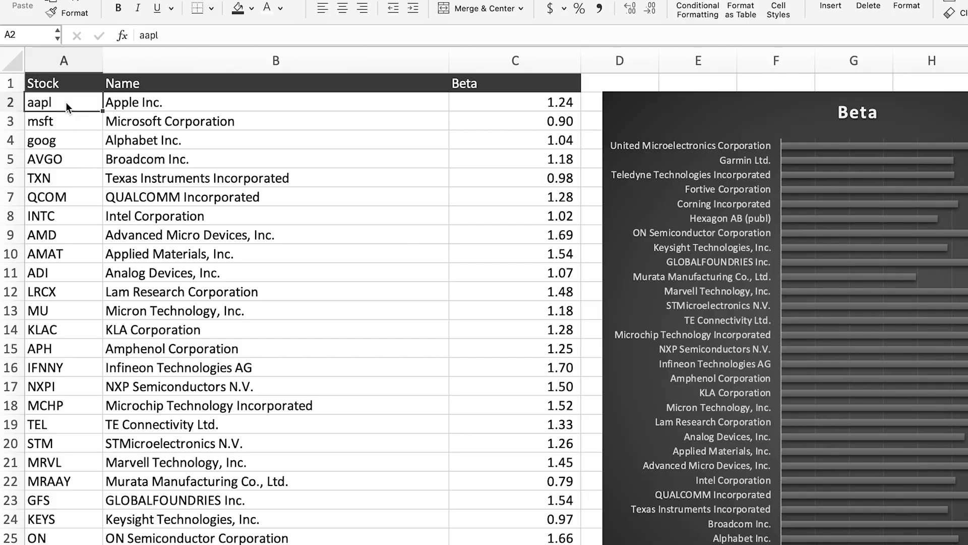
text(t.to)
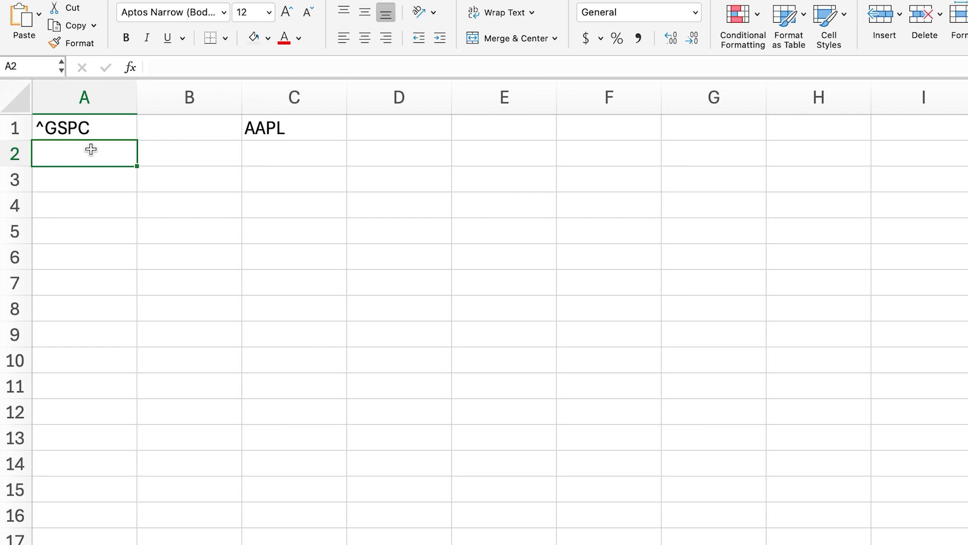
- Mark out the empty ranges under ^GSPC and AAPL, select A2, and switch to the Yahoo Finance ^GSPC history page
drag(91, 149, 230, 485)
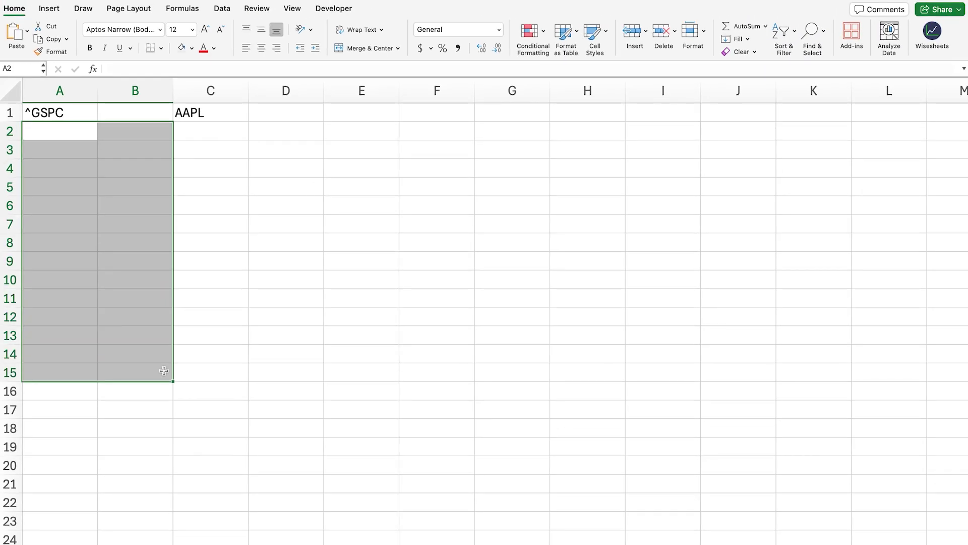
click(38, 116)
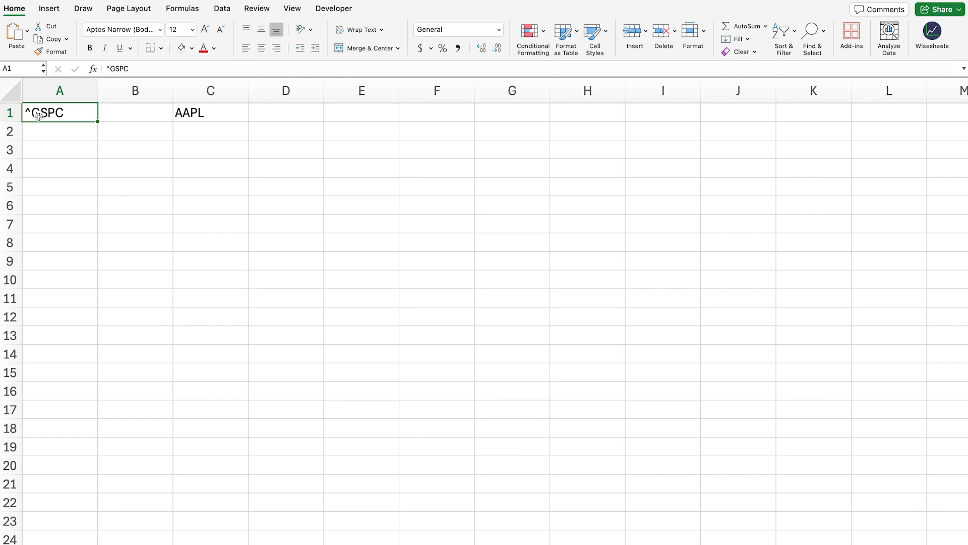
click(192, 120)
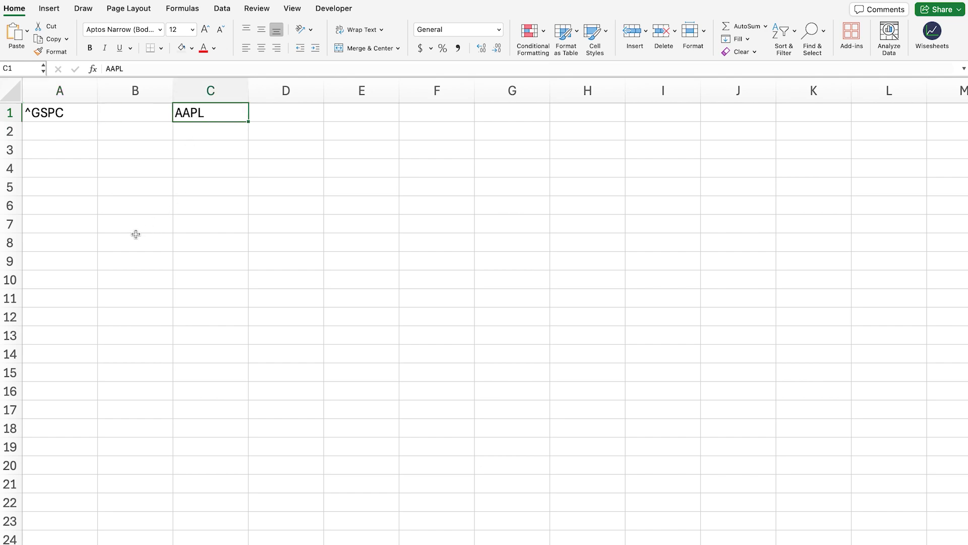
drag(221, 137, 295, 220)
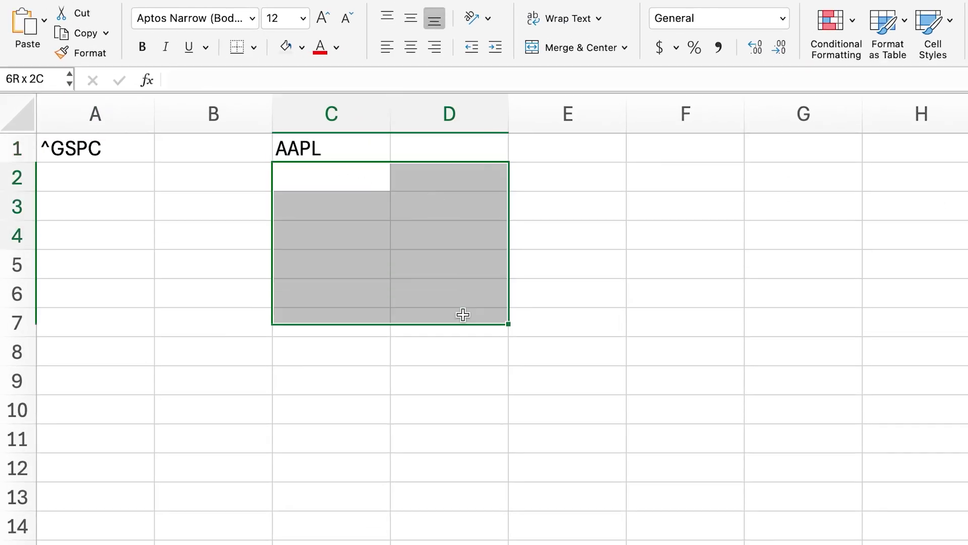
drag(463, 315, 458, 544)
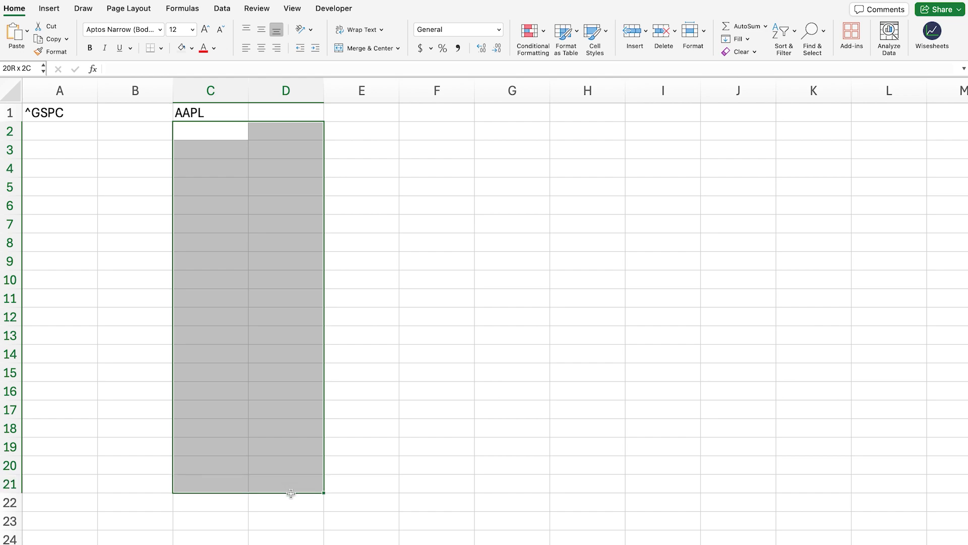
drag(291, 494, 292, 496)
click(60, 132)
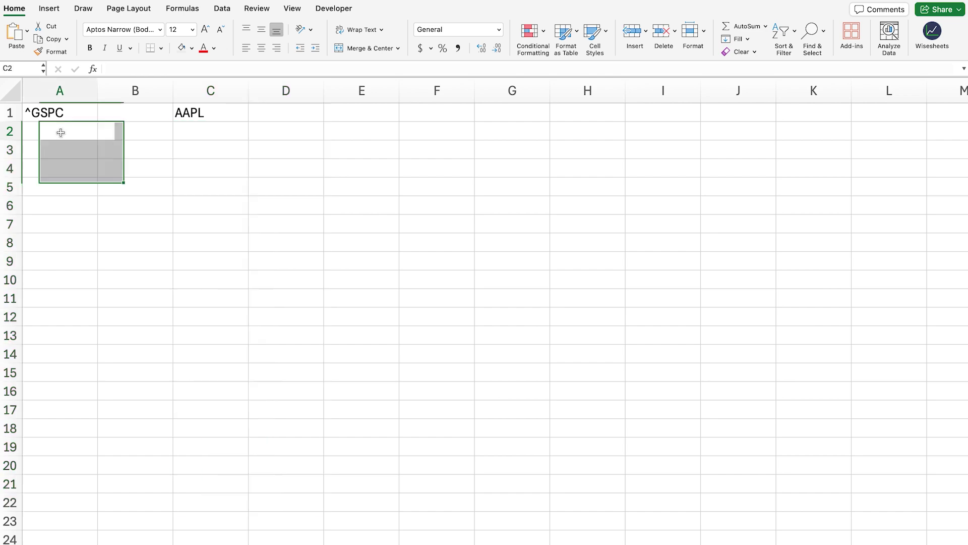
key(super+Tab)
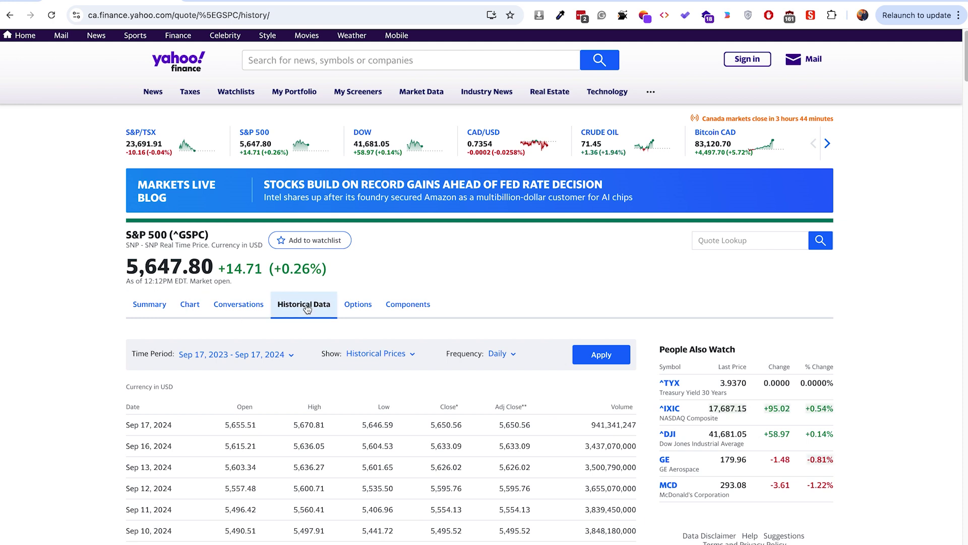
- Set the ^GSPC historical data time period to 5Y and apply it
drag(126, 235, 173, 235)
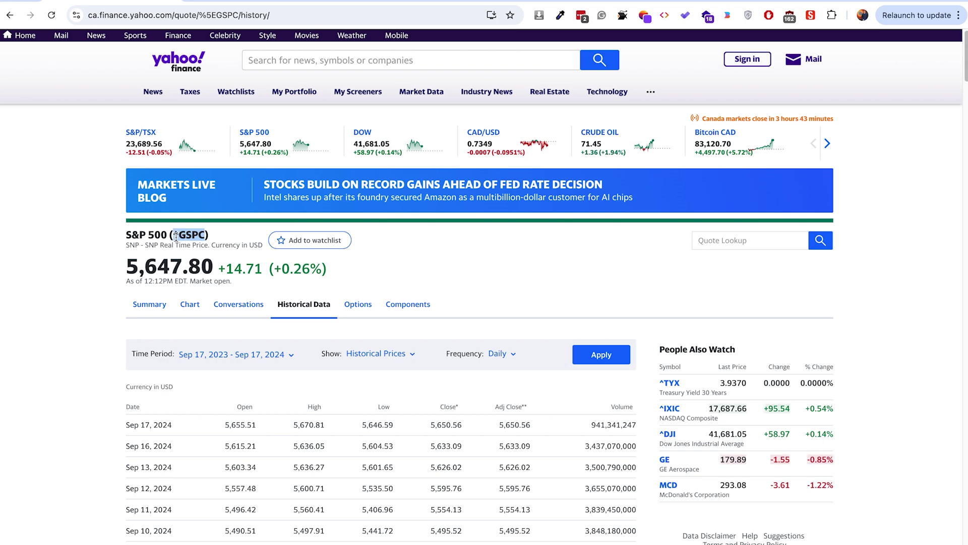
scroll(291, 297, down, 1)
click(275, 309)
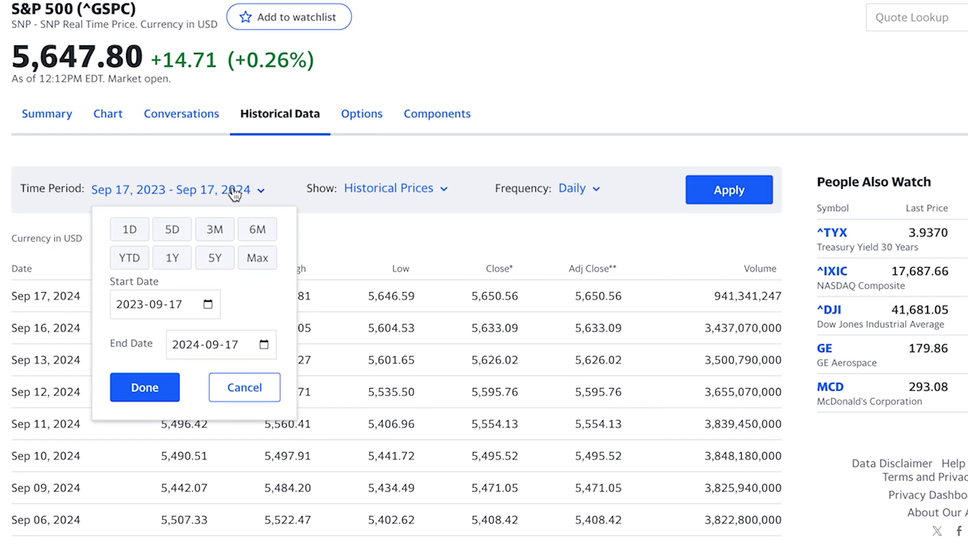
click(216, 257)
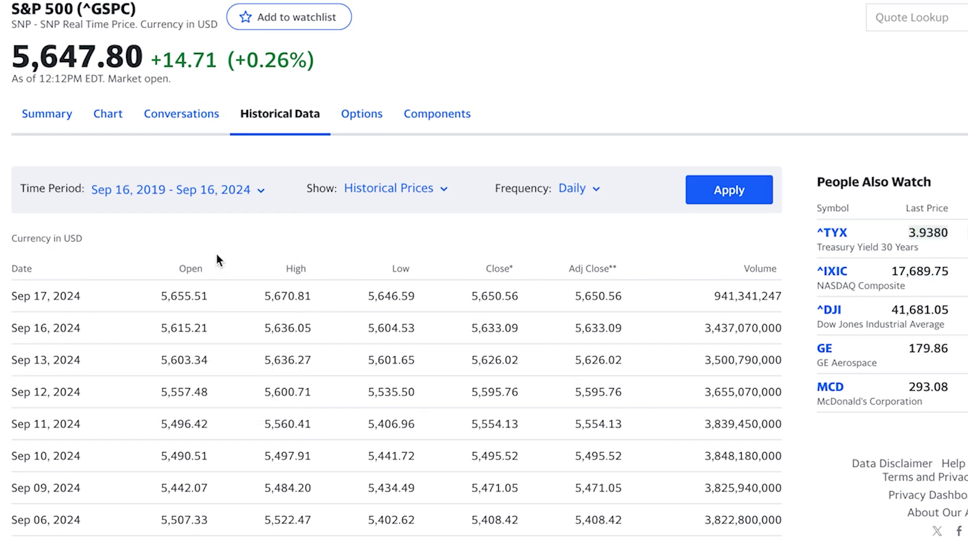
click(729, 190)
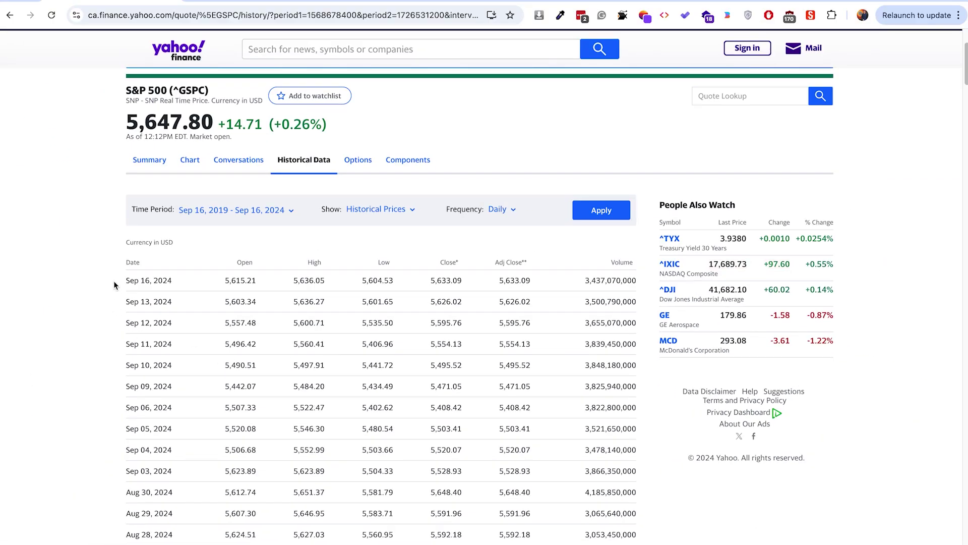
- Select the historical price table rows and return to Excel
drag(114, 285, 561, 468)
scroll(555, 469, down, 20)
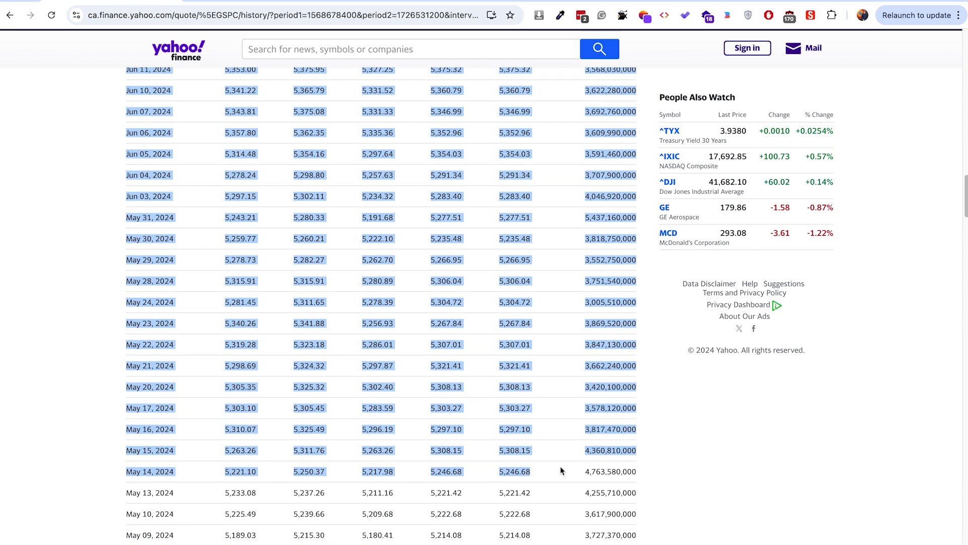
scroll(561, 466, up, 20)
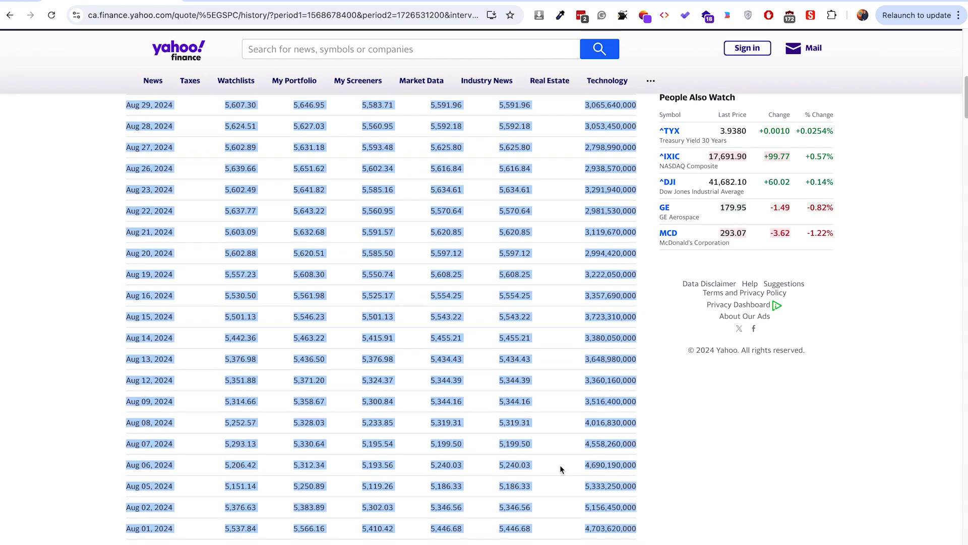
scroll(561, 470, up, 10)
key(ctrl+Left)
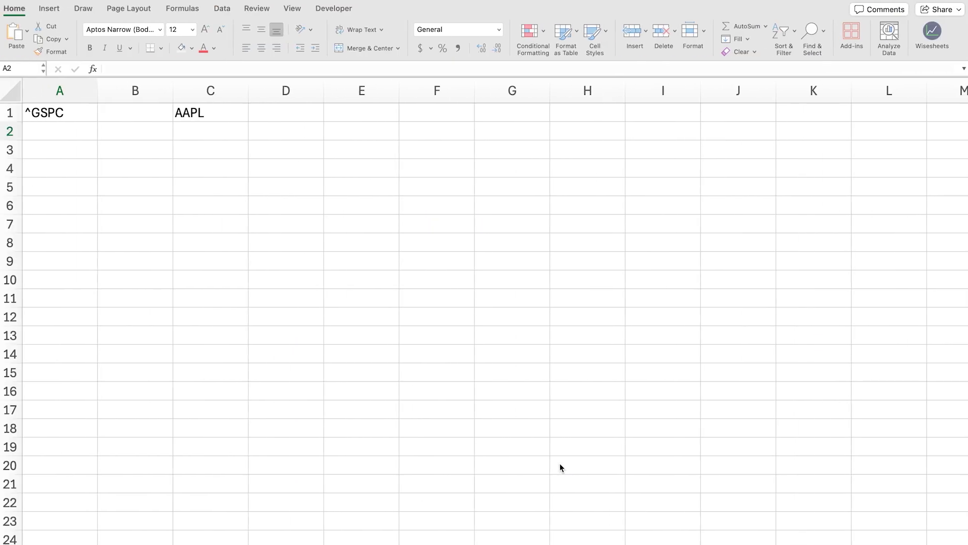
- In the Wisesheets panel, remove the Close parameter and clear the ticker field
click(946, 46)
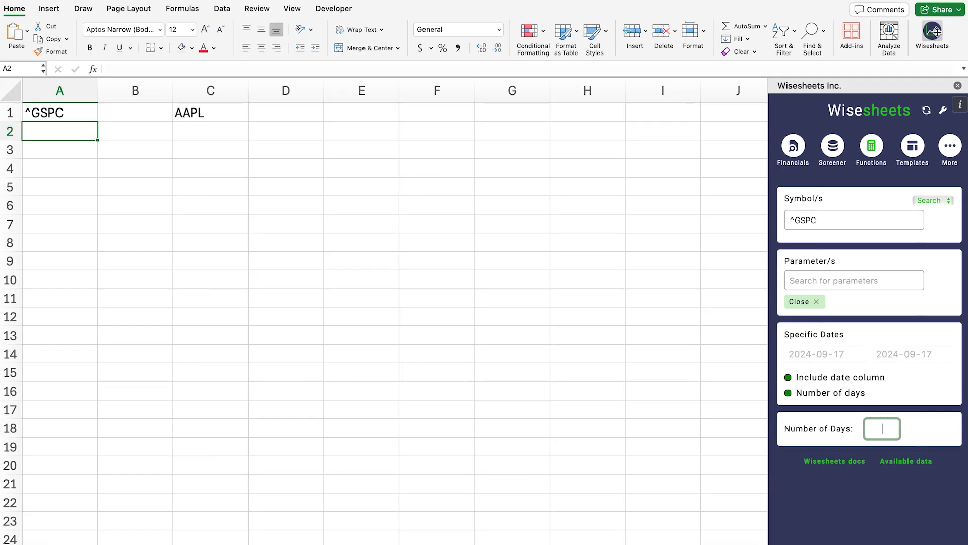
click(817, 301)
click(845, 214)
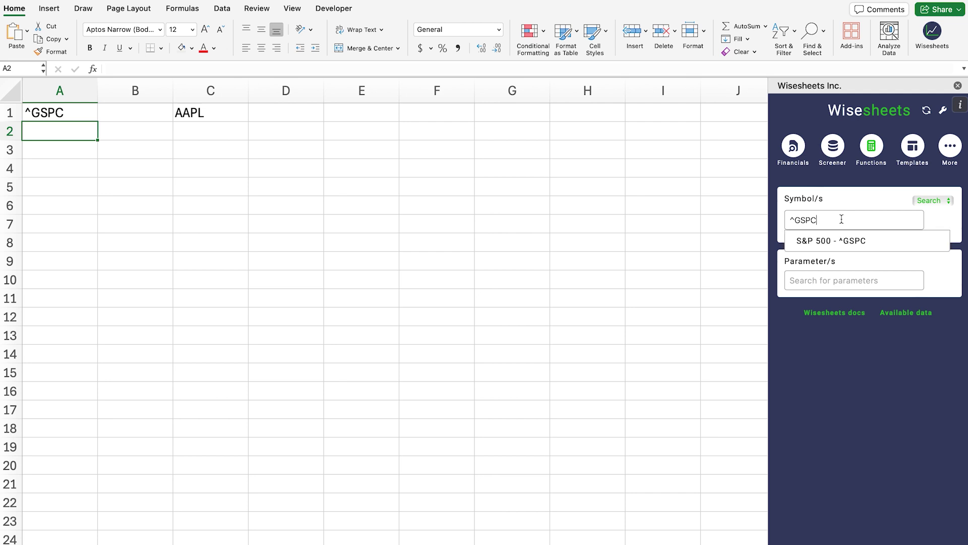
double_click(842, 219)
key(BackSpace)
- Copy ^GSPC from cell A1 and choose it as the Wisesheets symbol
click(86, 114)
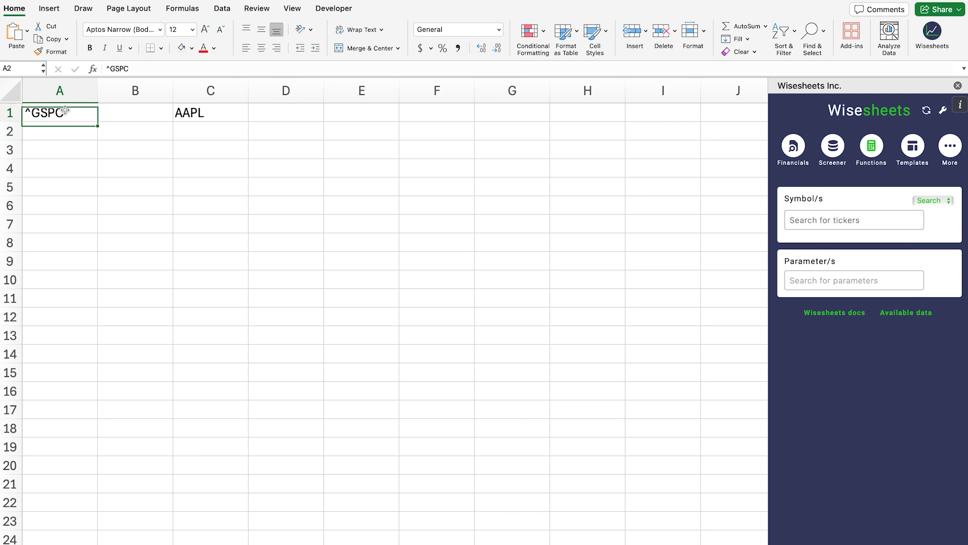
drag(153, 68, 85, 65)
key(super+c)
key(Return)
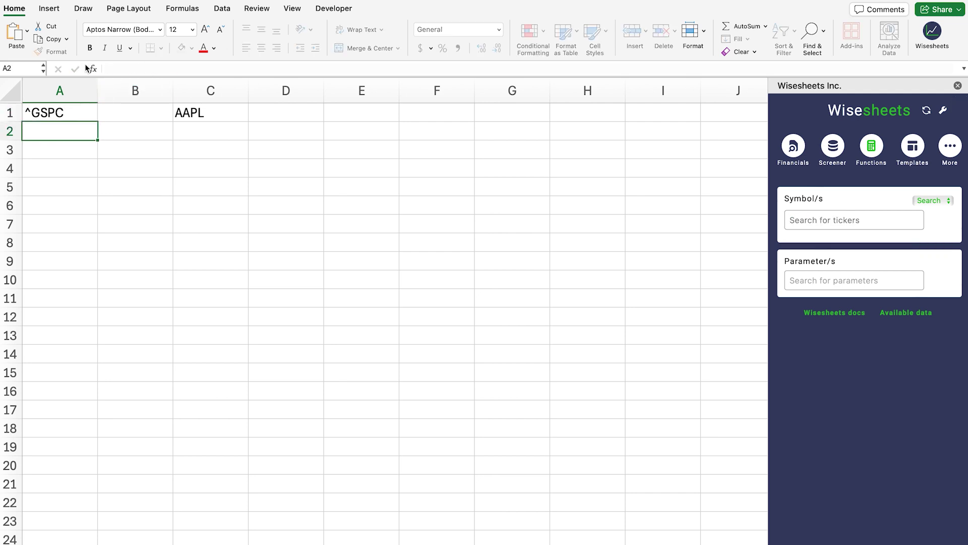
click(854, 220)
key(super+v)
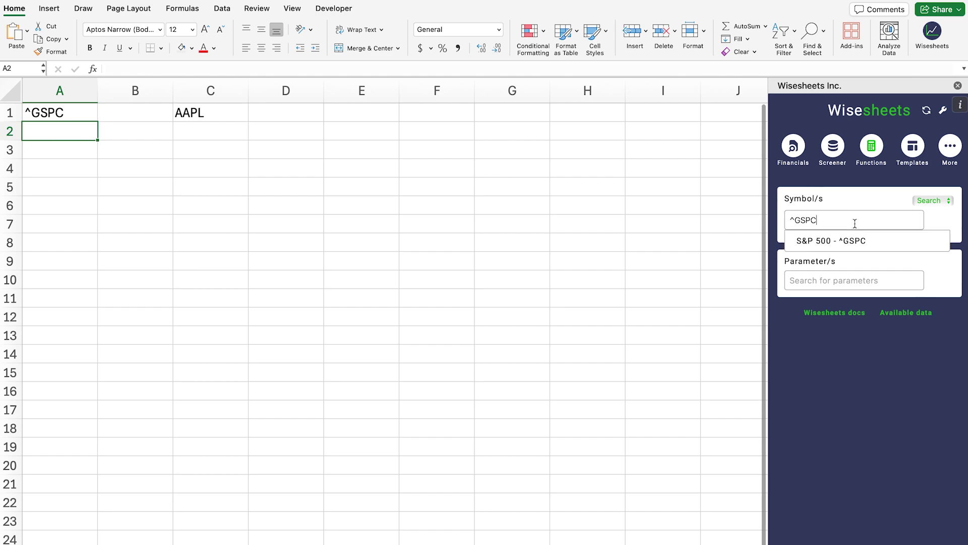
click(852, 234)
- Add the Close parameter to the ^GSPC query
click(834, 298)
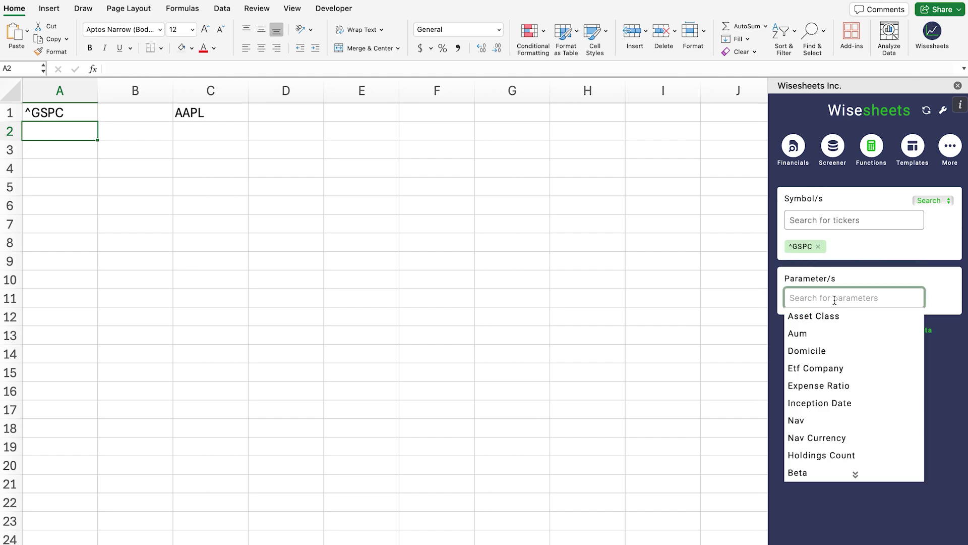
text(close)
key(Return)
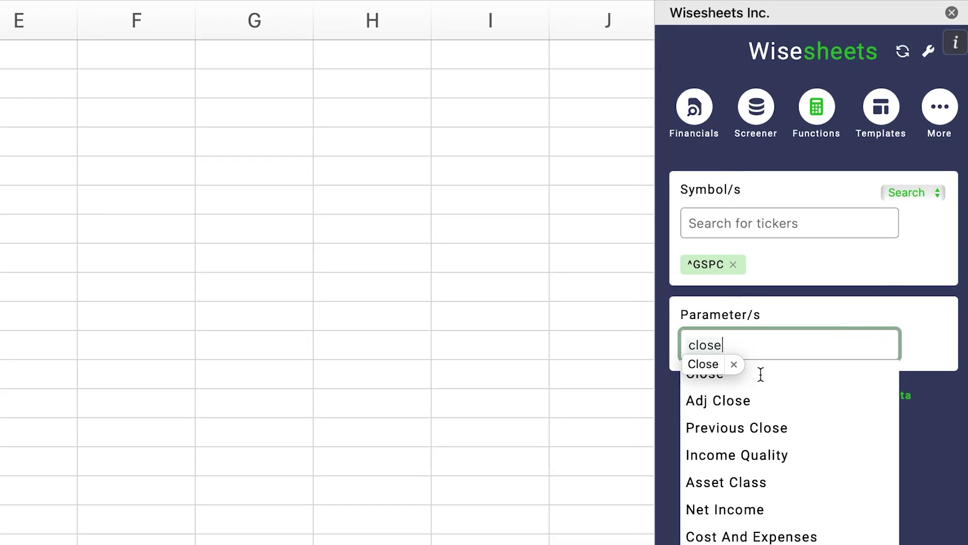
click(707, 362)
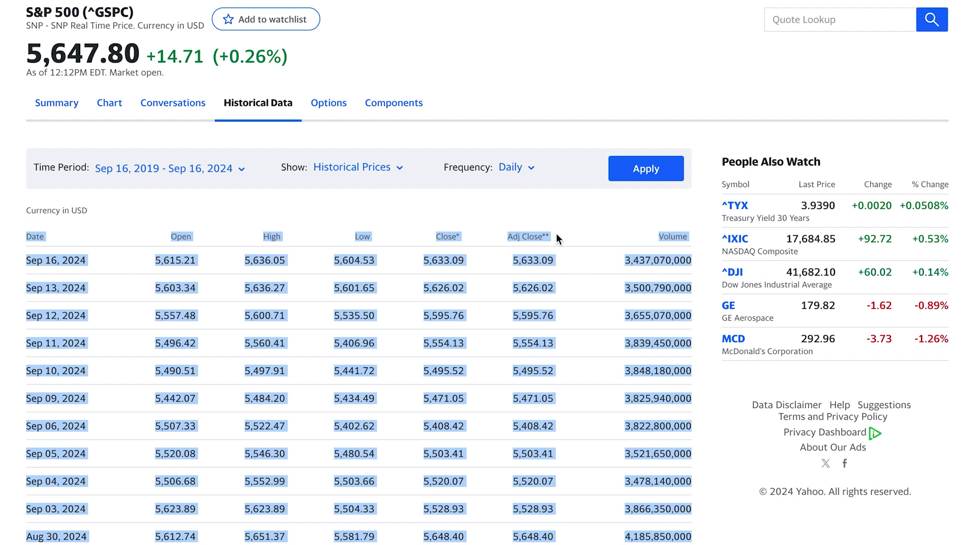
drag(442, 237, 422, 338)
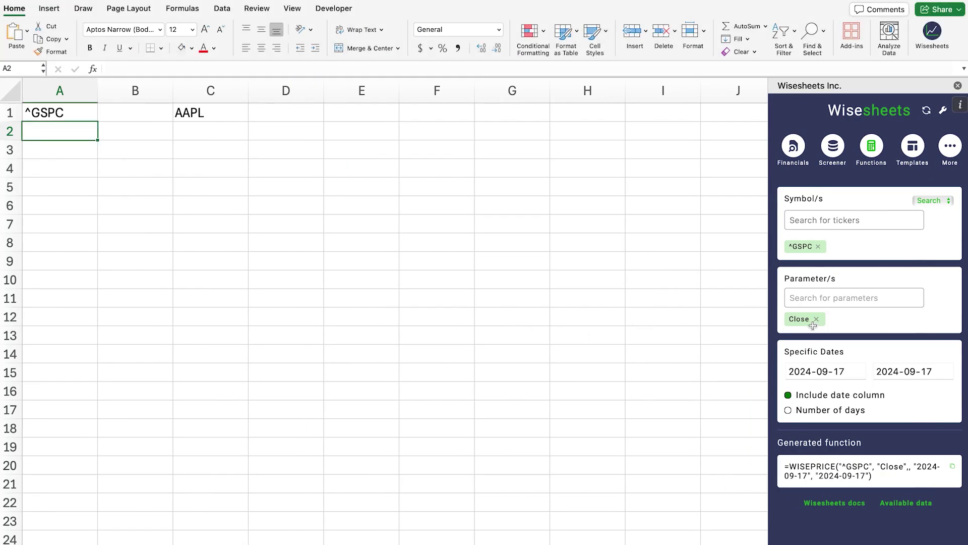
- Set the start date to 2020-09-17, then switch the query to Number of days (10)
click(847, 373)
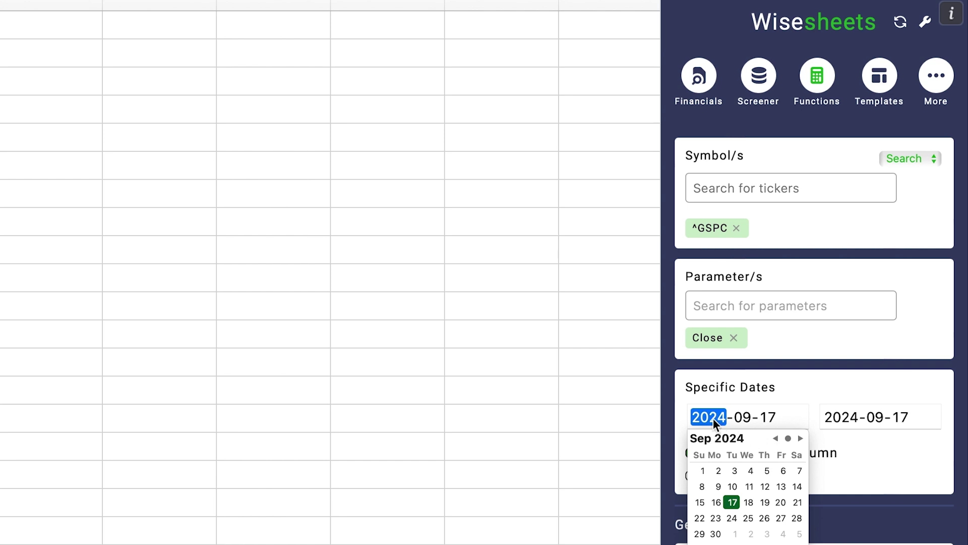
text(2020)
click(804, 391)
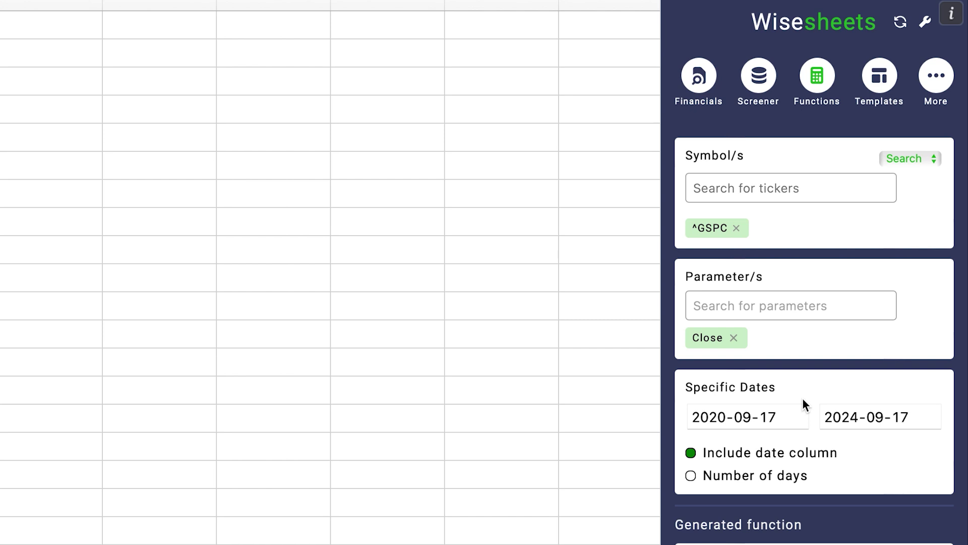
click(692, 477)
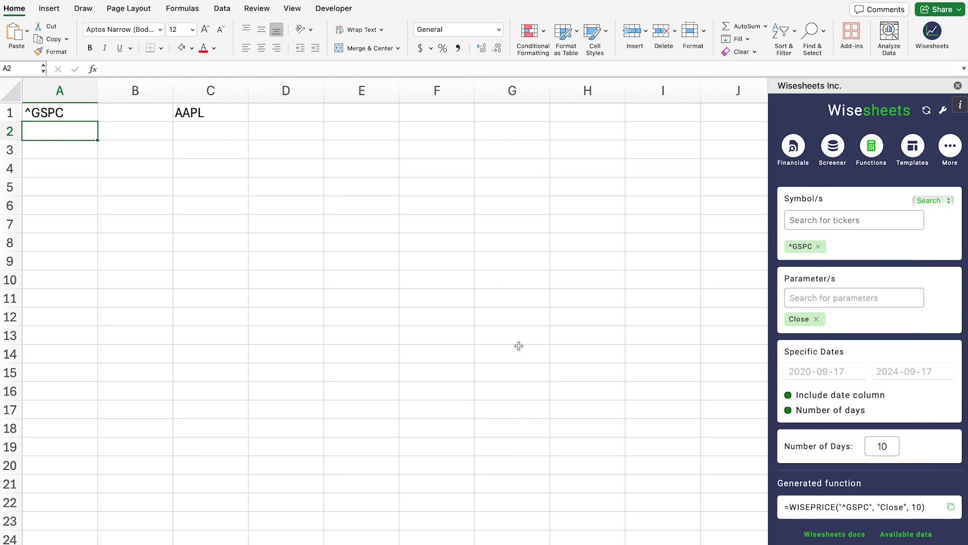
- Calculate =365*5 in E6 and copy the 1825 result
click(378, 207)
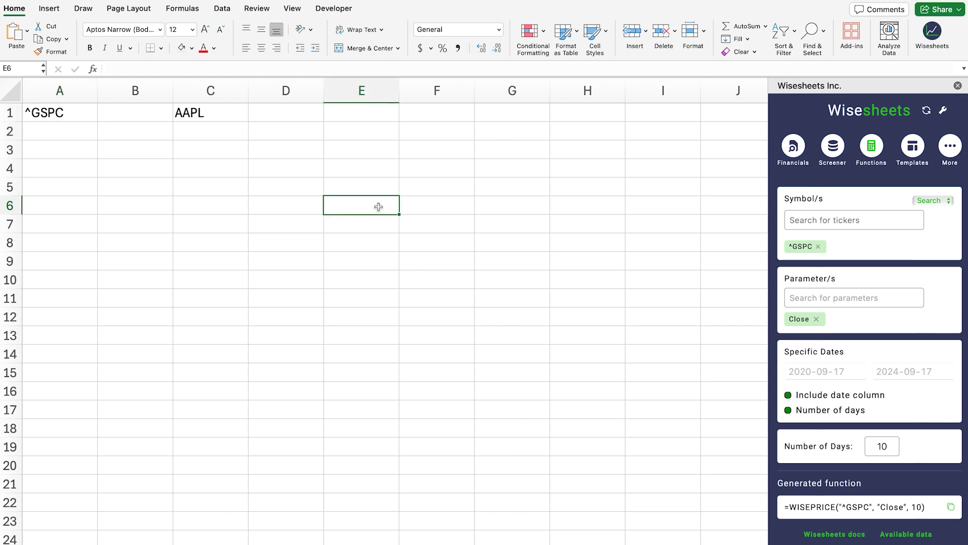
text(=)
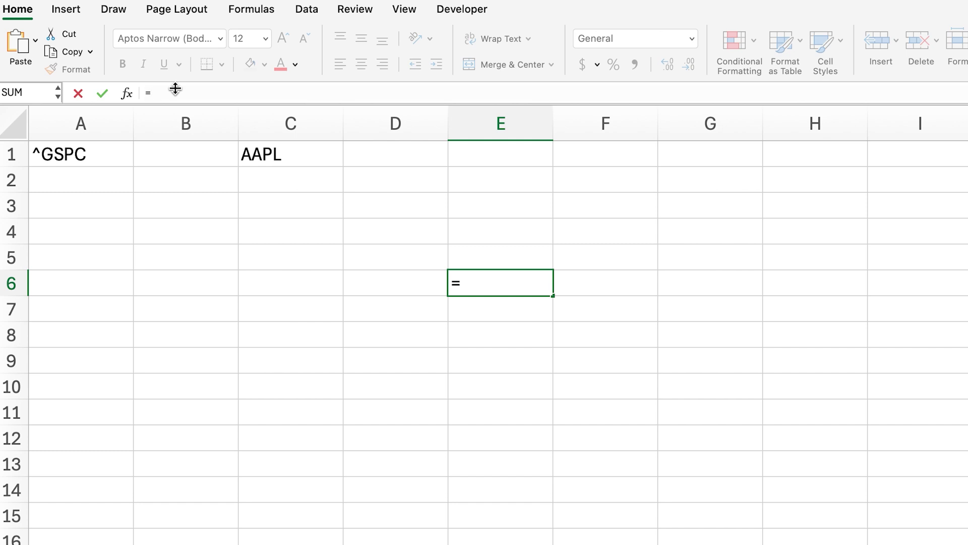
text(365*5)
key(Return)
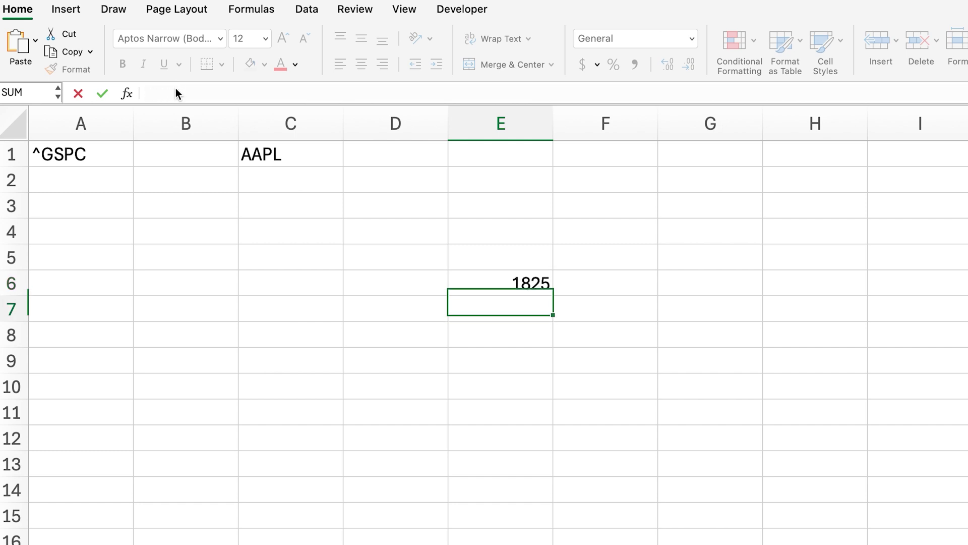
click(520, 281)
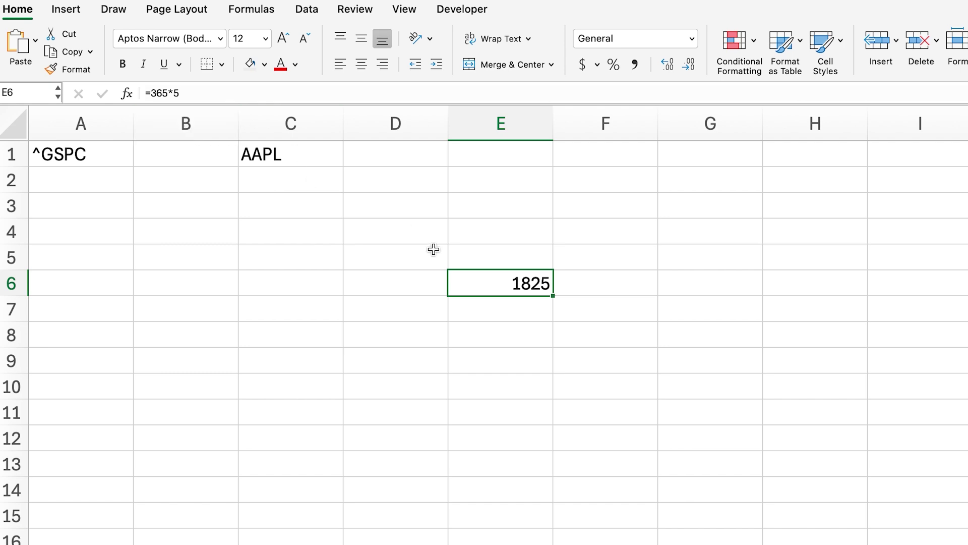
key(super+c)
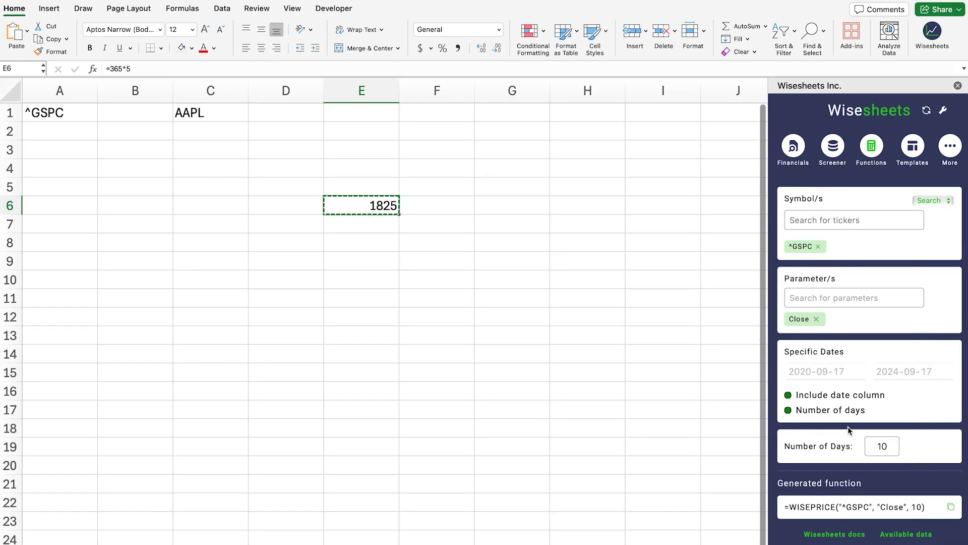
- Set Number of Days to 1825 and paste the generated WISEPRICE formula into A2
click(885, 445)
key(super+v)
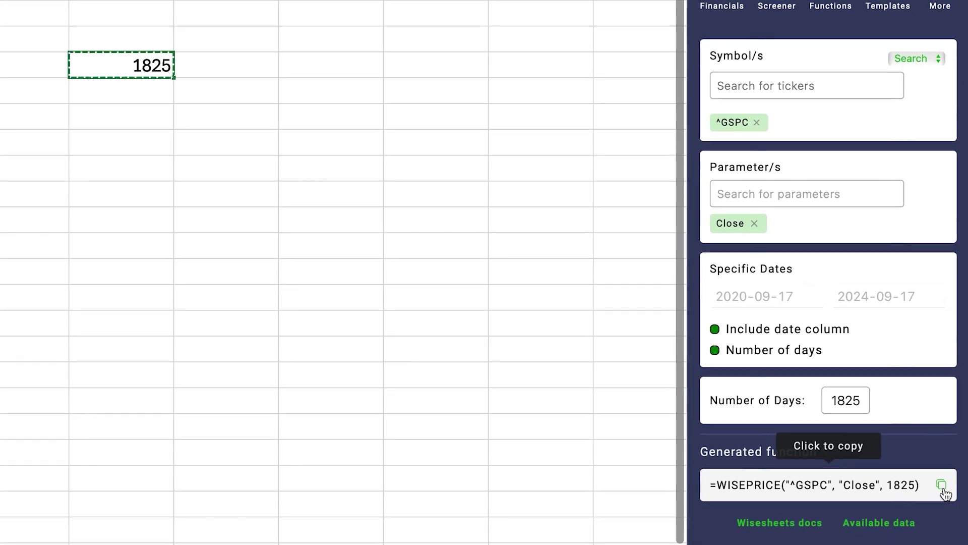
click(943, 485)
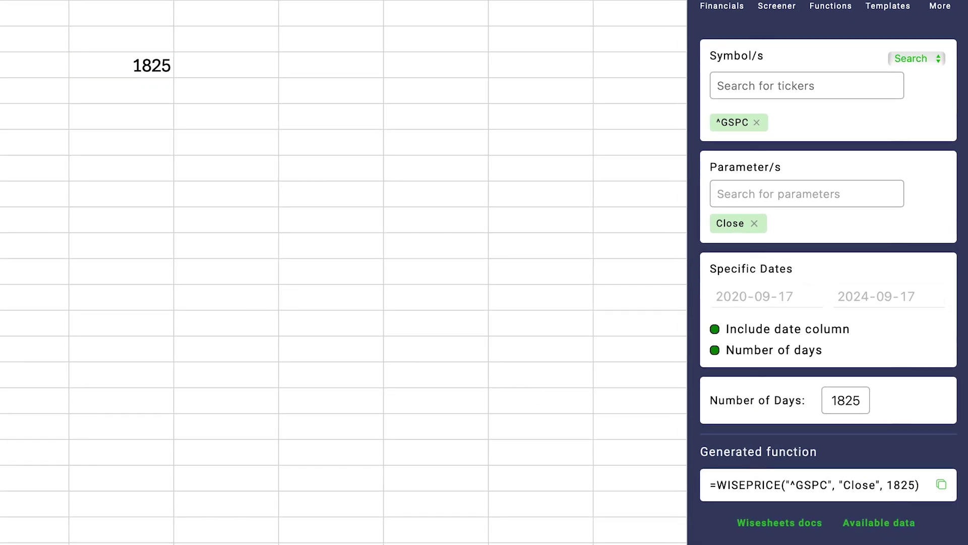
key(super+v)
click(249, 71)
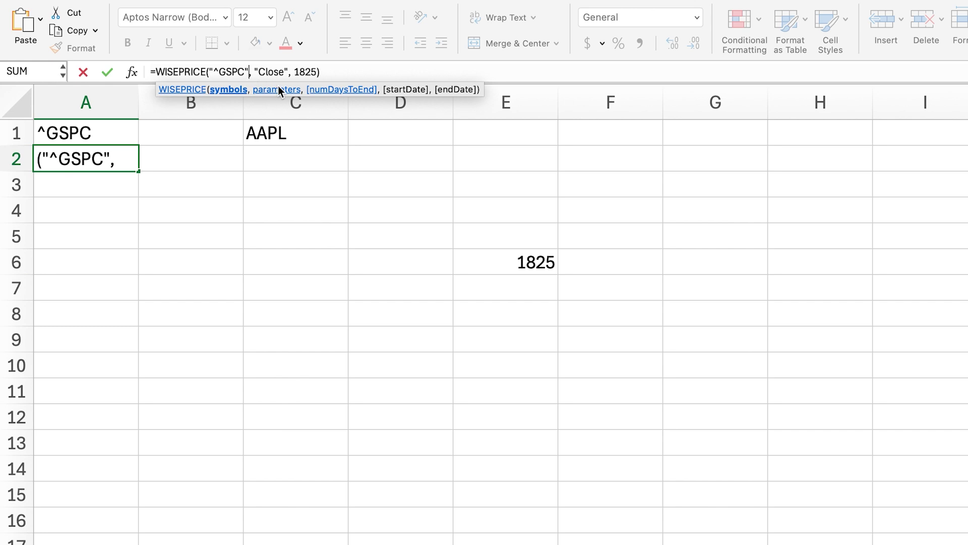
- Replace the hard-coded ^GSPC in A2's formula with a reference to A1 and commit it
key(BackSpace)
key(BackSpace)
key(BackSpace)
key(BackSpace)
key(BackSpace)
key(BackSpace)
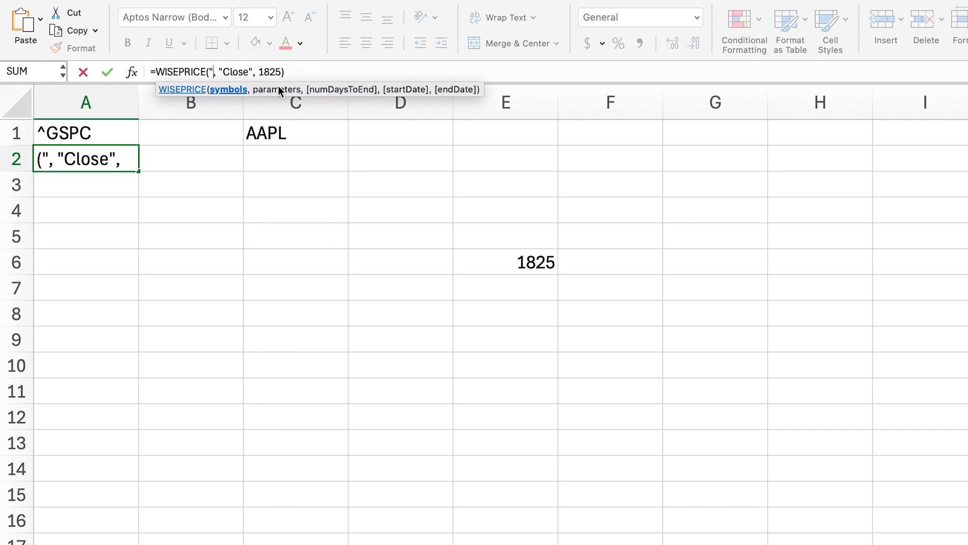
click(86, 133)
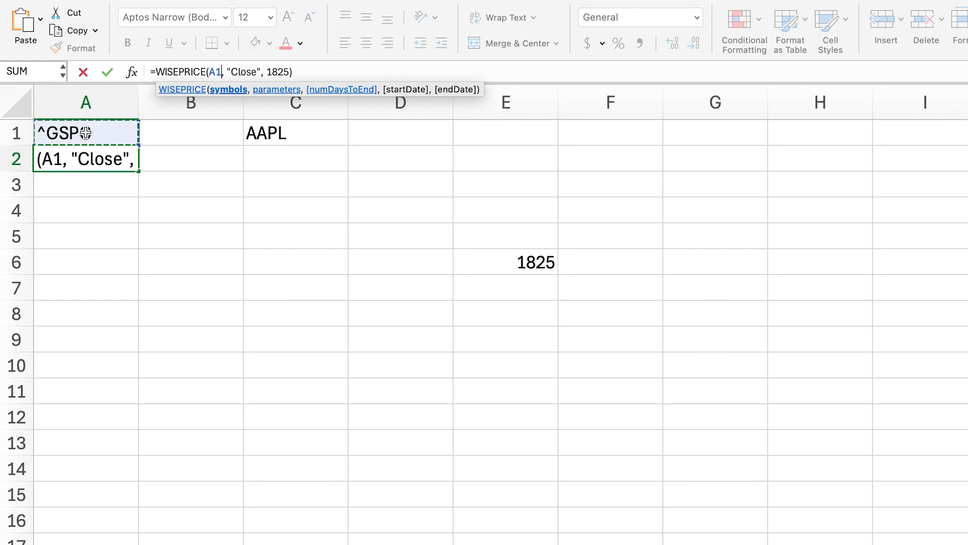
key(Return)
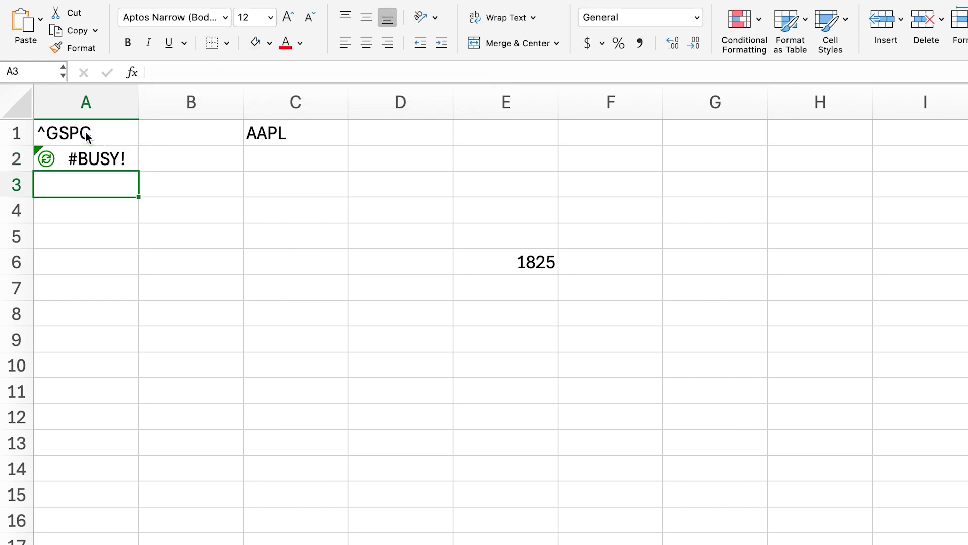
- Test the price table with msft in A1, then restore ^GSPC as the ticker
click(85, 135)
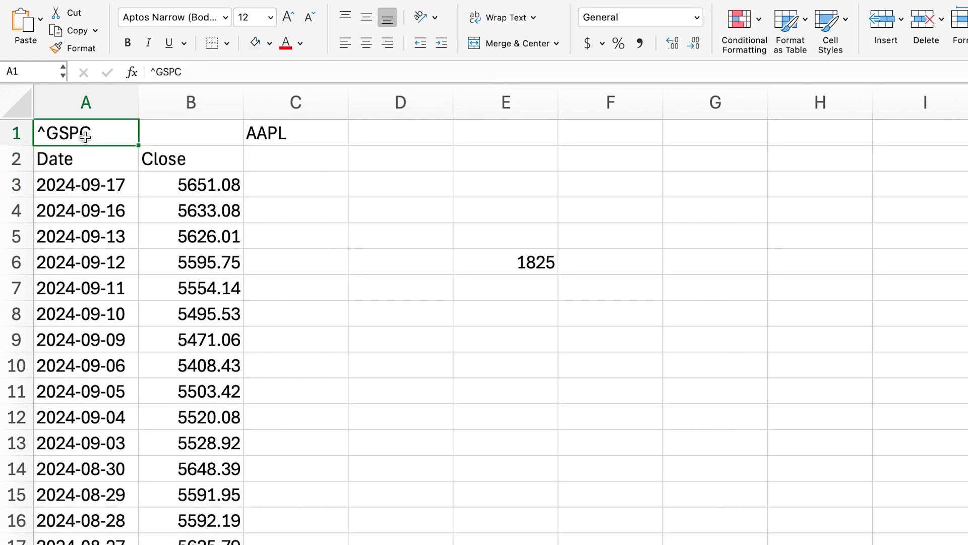
text(msft)
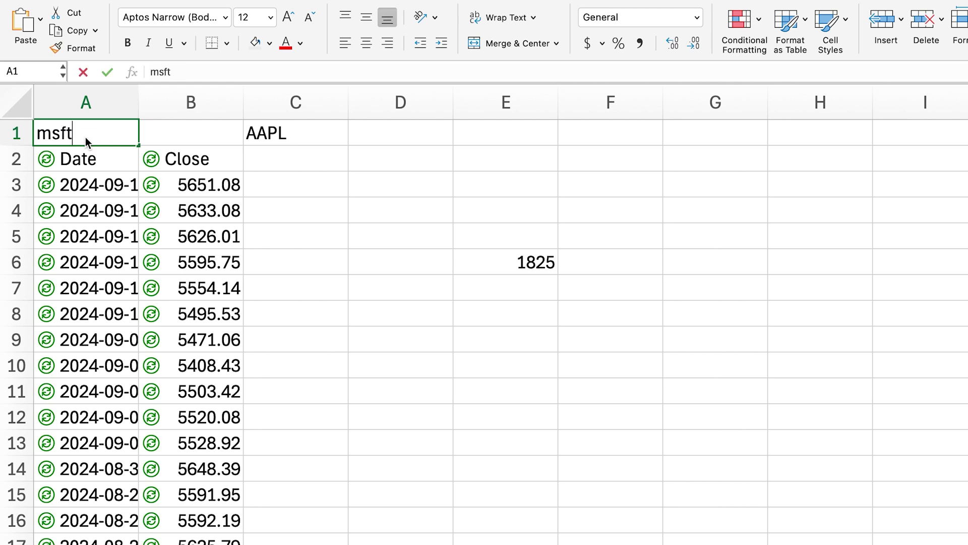
key(Return)
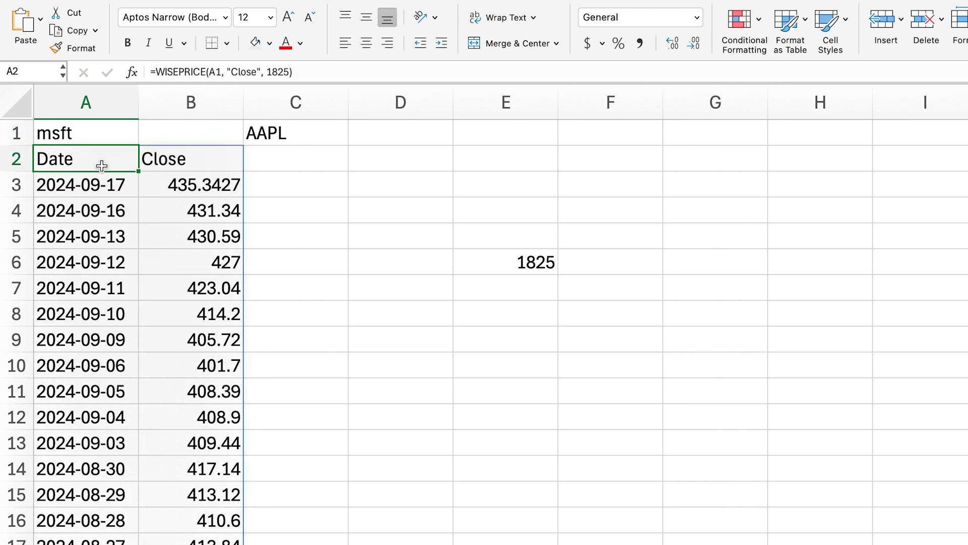
click(80, 135)
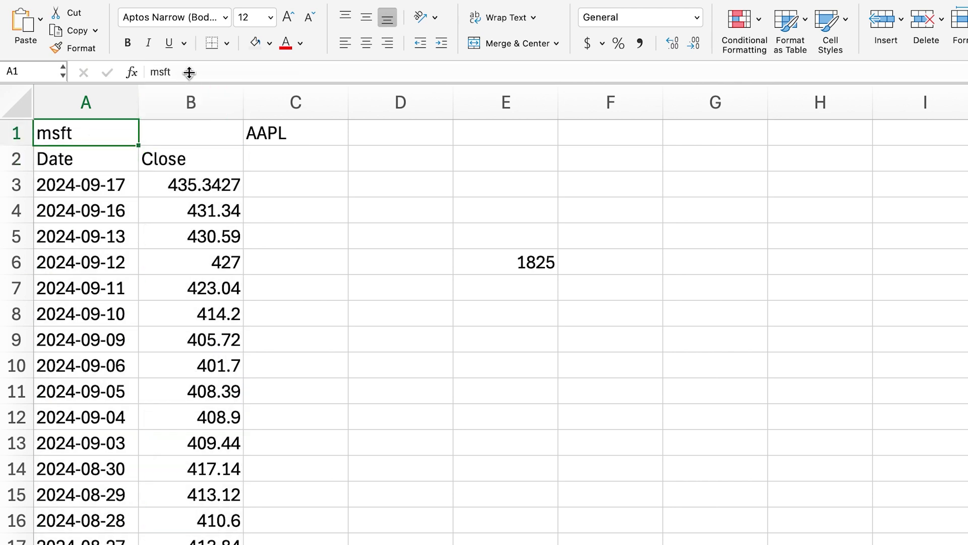
double_click(163, 71)
key(ctrl+v)
drag(217, 72, 150, 71)
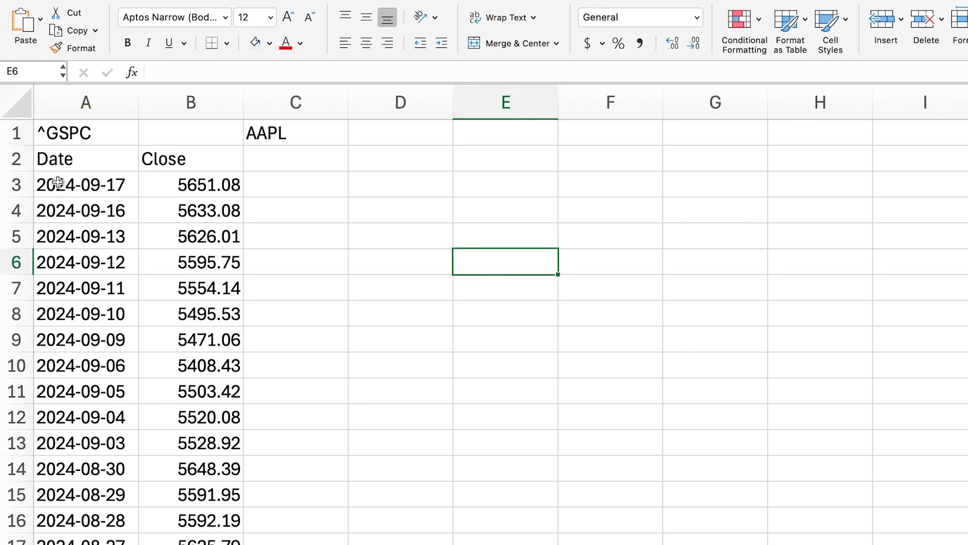
click(61, 156)
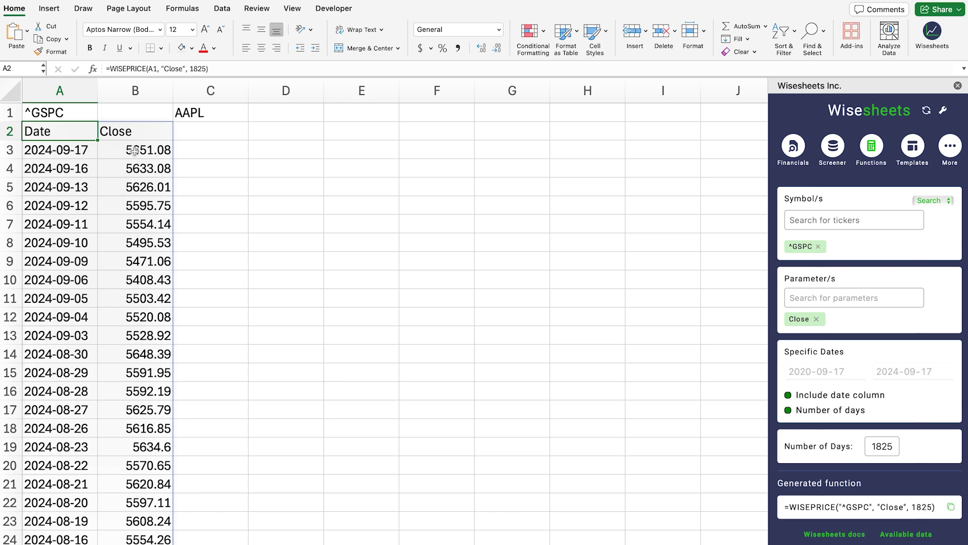
drag(135, 151, 129, 254)
drag(65, 152, 57, 297)
scroll(58, 297, down, 1)
scroll(58, 297, down, 3)
click(59, 295)
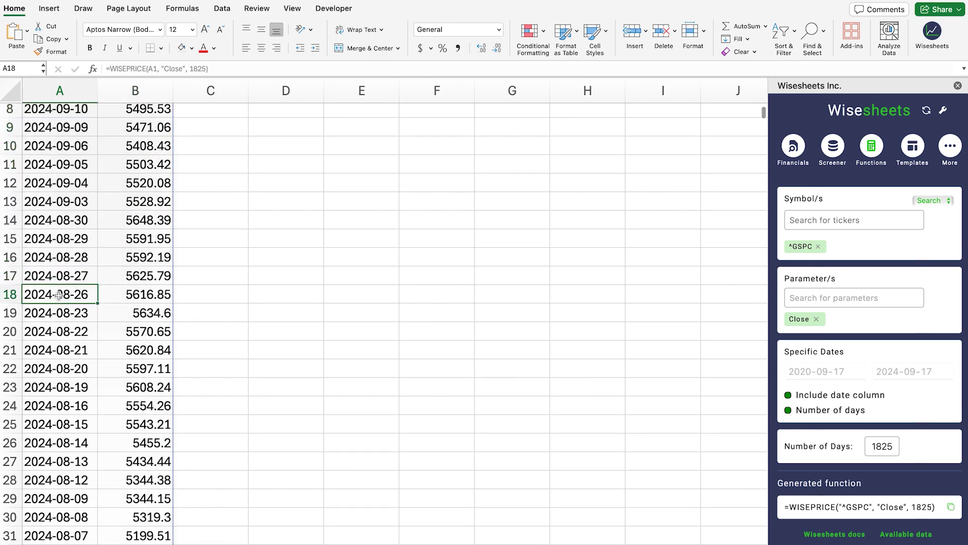
key(ctrl+Down)
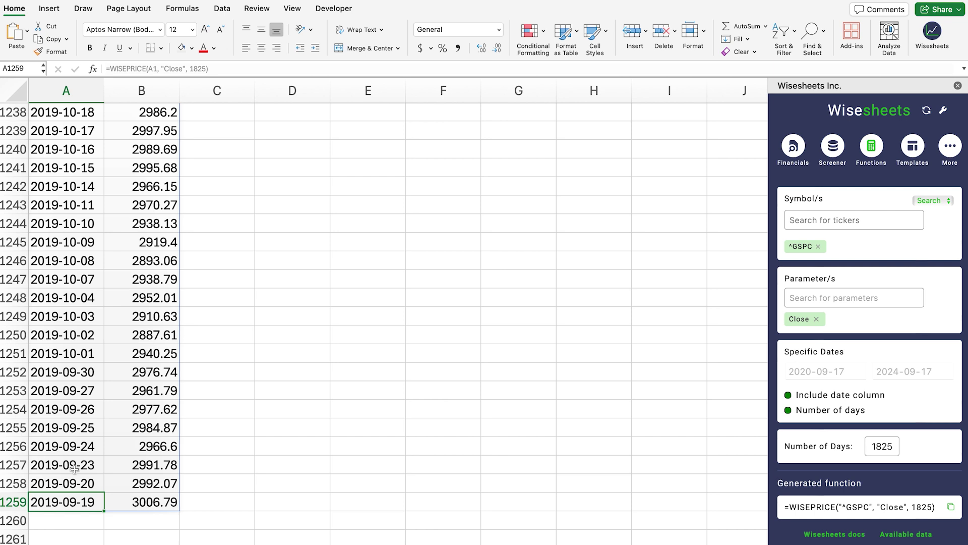
key(ctrl+Up)
click(62, 138)
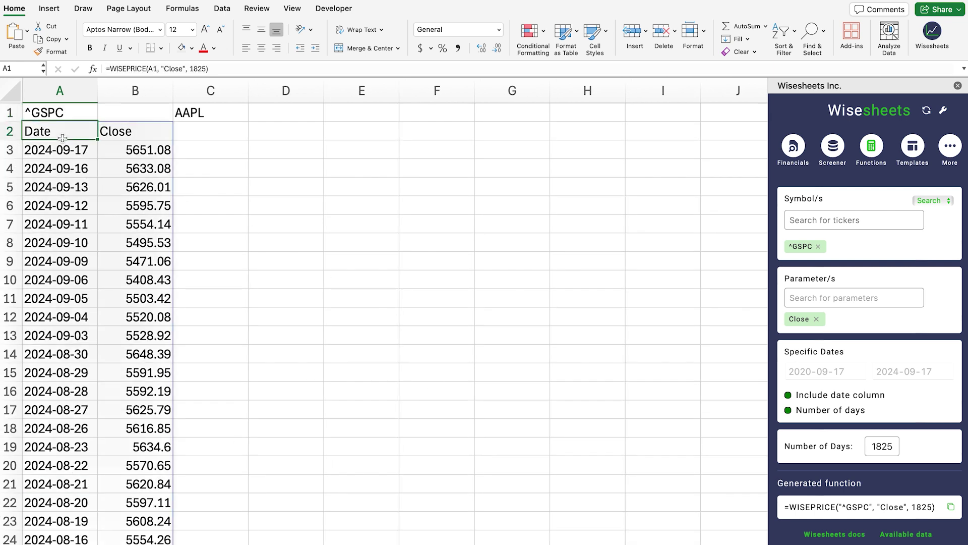
- Paste the price formula into C2 so it pulls AAPL prices from C1
click(222, 134)
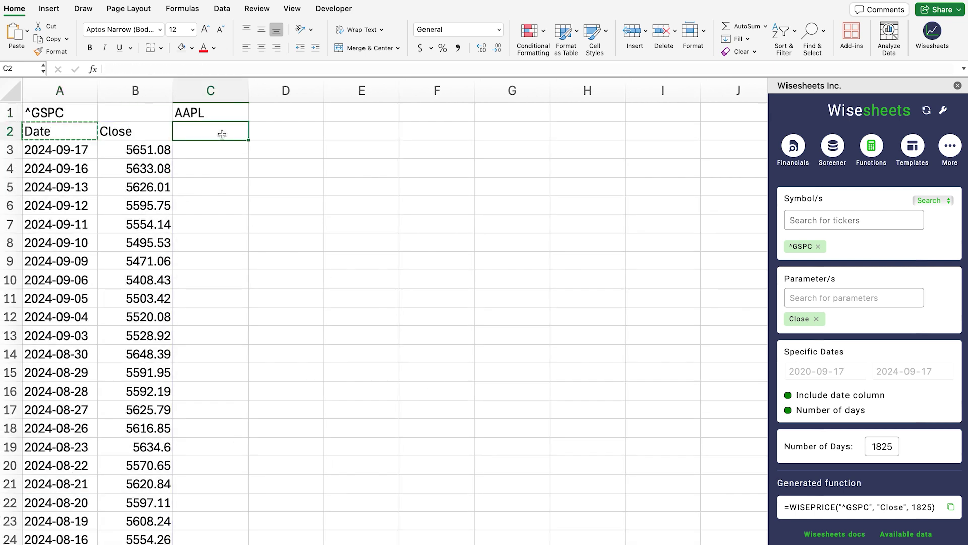
key(ctrl+v)
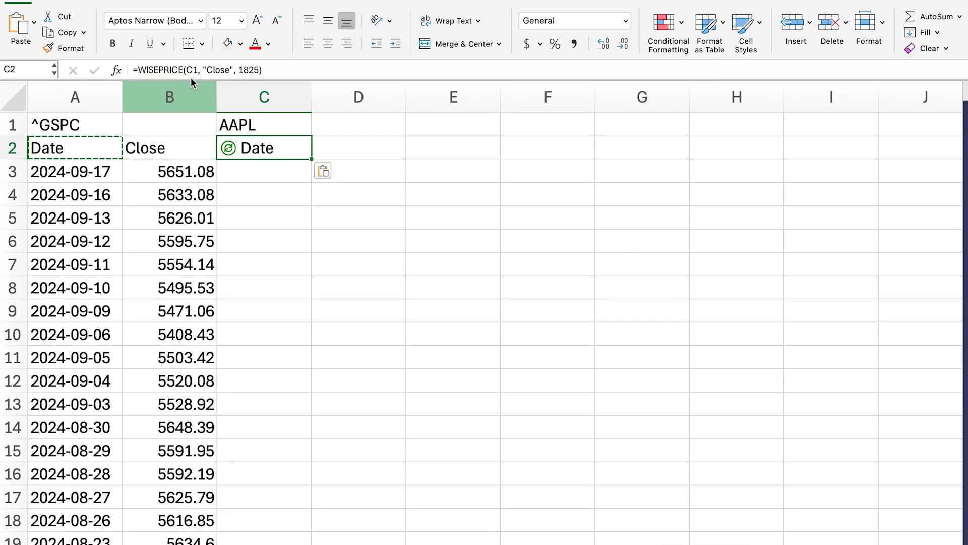
click(152, 69)
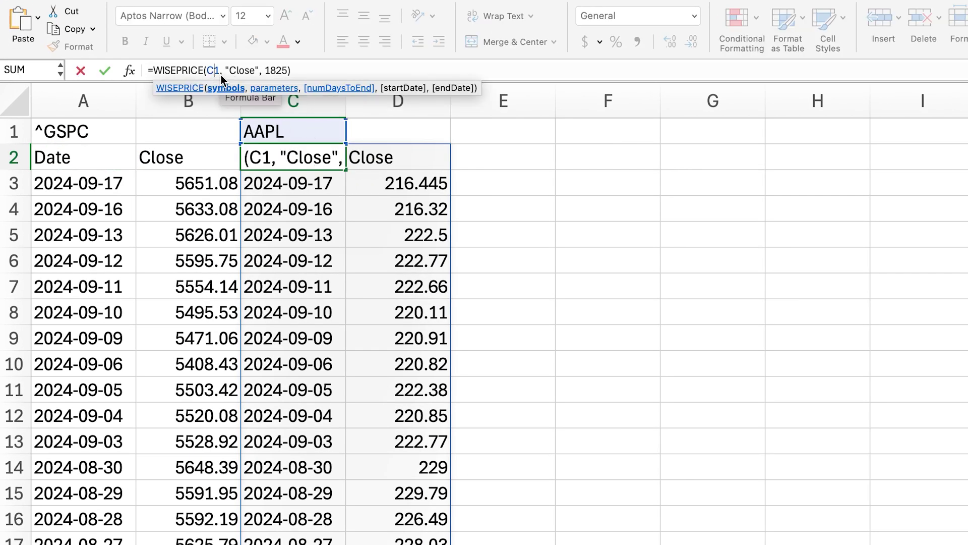
click(313, 133)
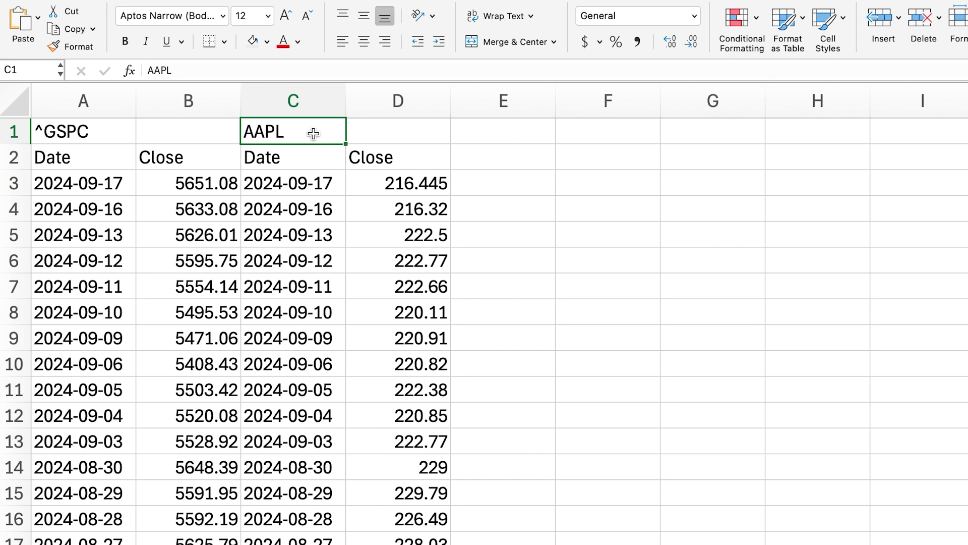
- Insert a blank column at C to separate the ^GSPC and AAPL data blocks
right_click(304, 101)
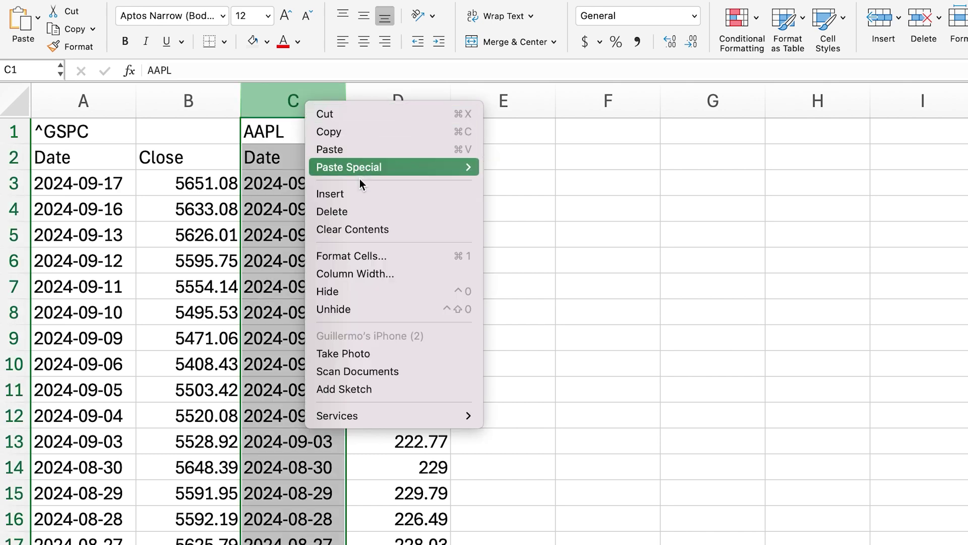
click(361, 194)
click(690, 259)
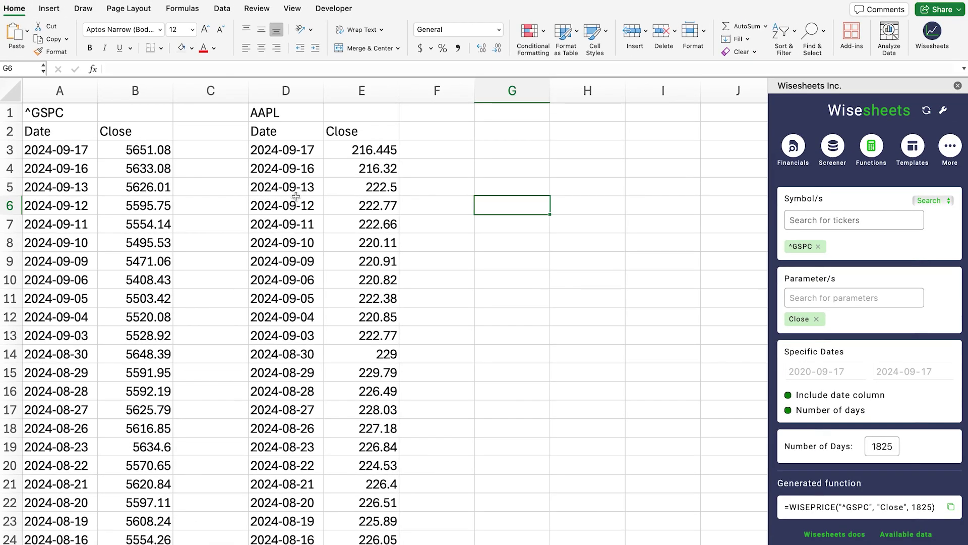
drag(66, 133, 150, 323)
click(298, 167)
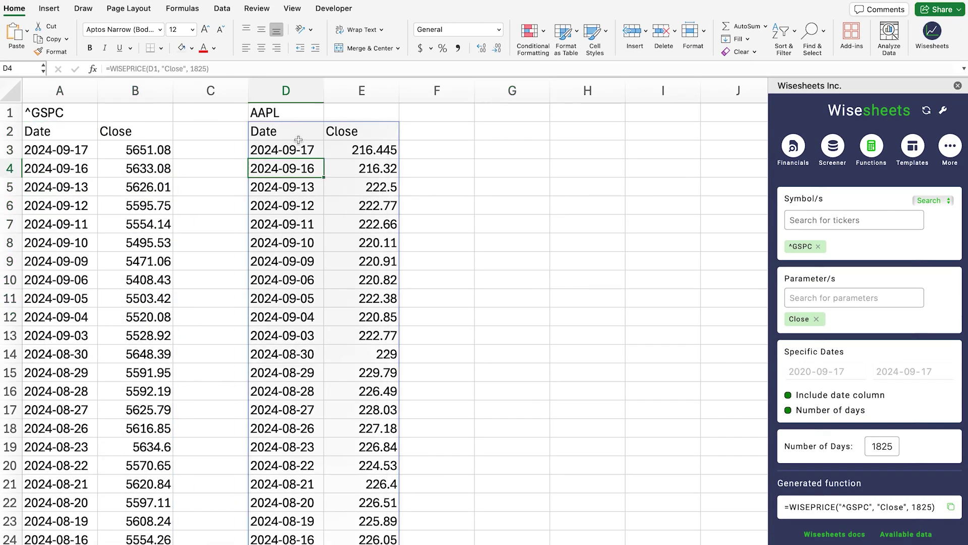
drag(298, 135, 394, 350)
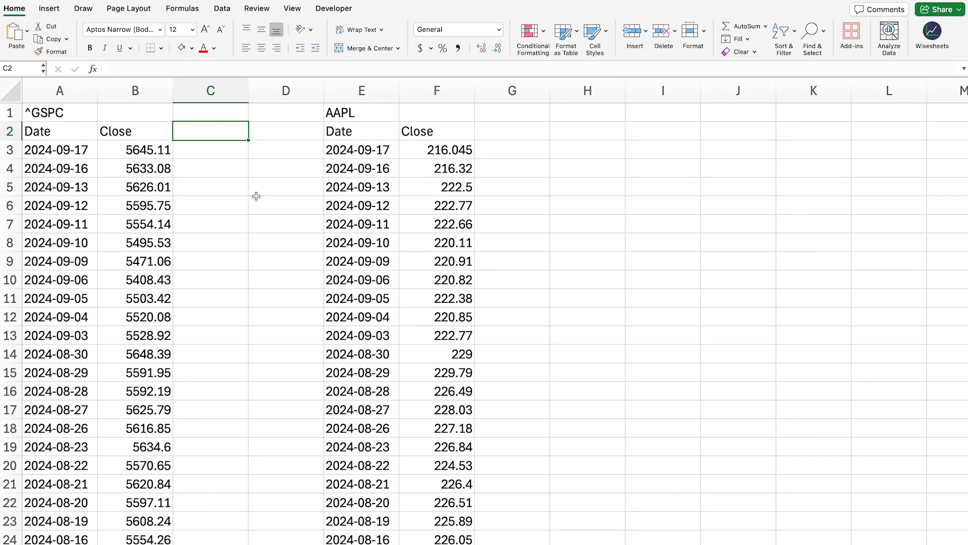
- Enter the '% change' header in C2 and copy it to G2
text(% change)
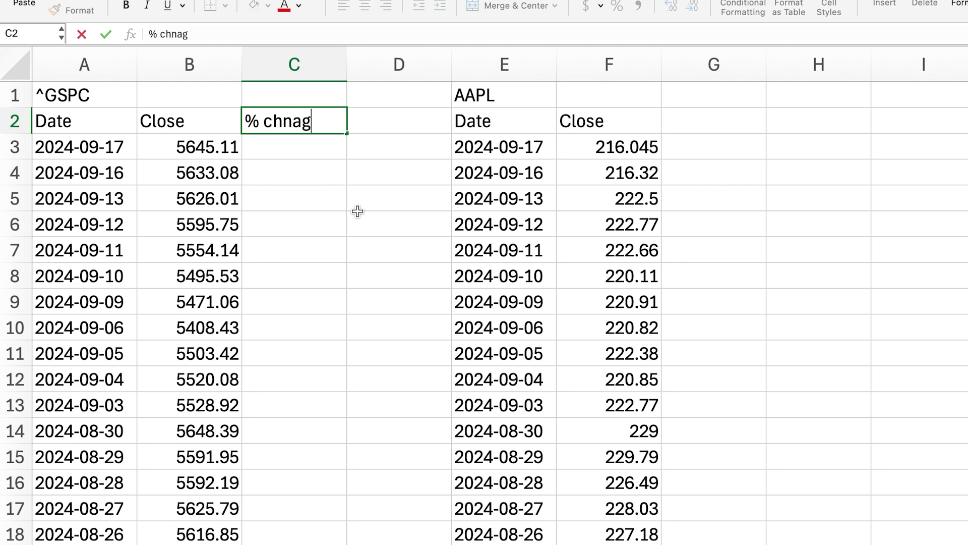
key(Return)
key(Up)
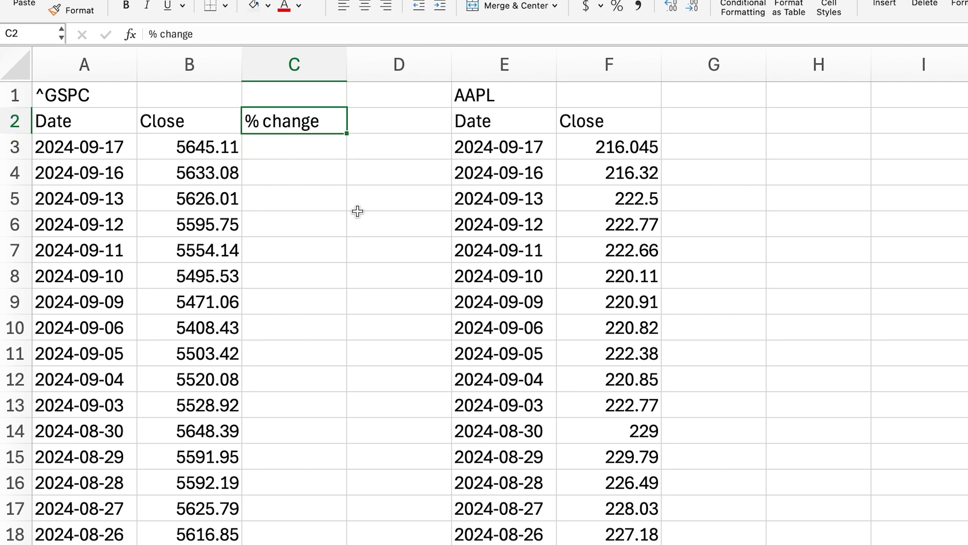
key(ctrl+c)
key(Right)
key(Right)
key(Right)
key(Right)
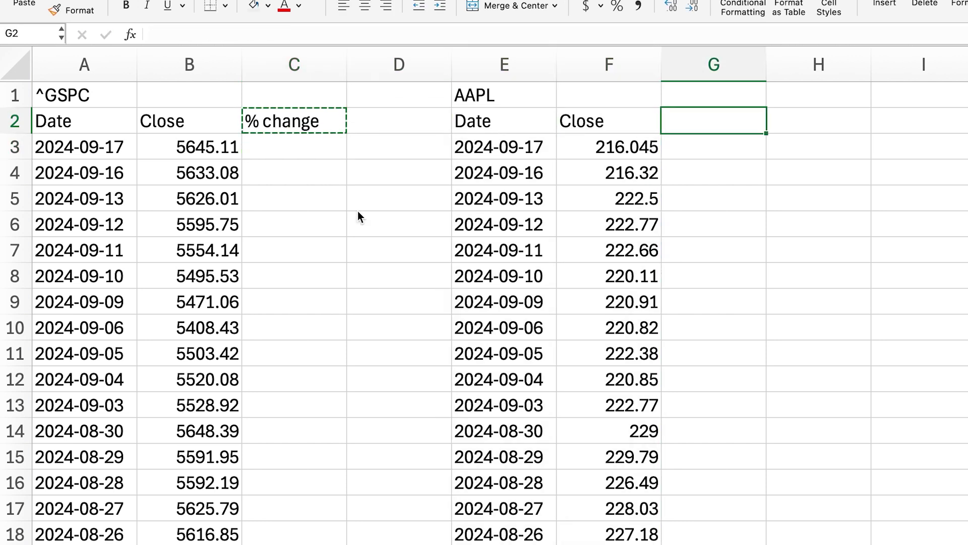
key(ctrl+v)
- Enter the daily return formula =(B3-B4)/B4 in C3
key(Left)
key(Left)
key(Left)
key(Left)
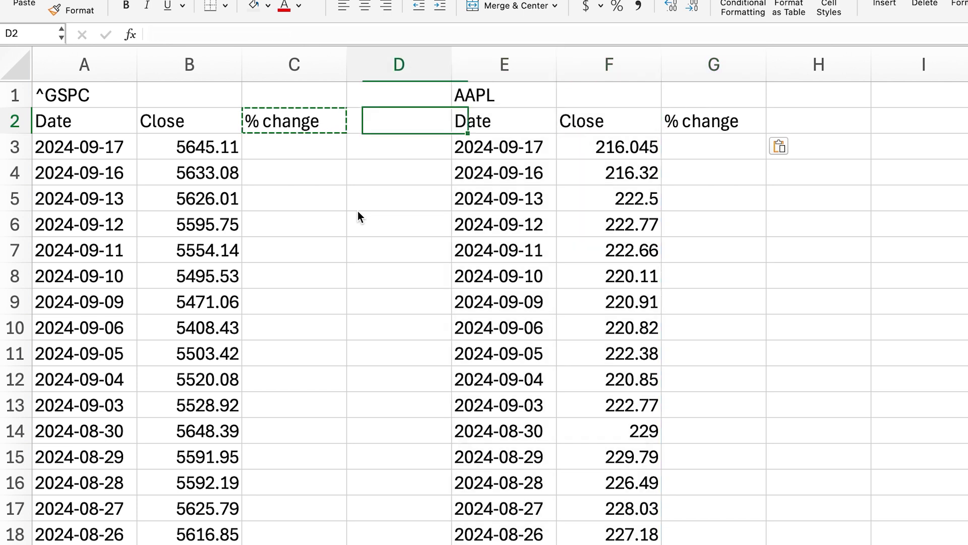
key(Down)
text(=)
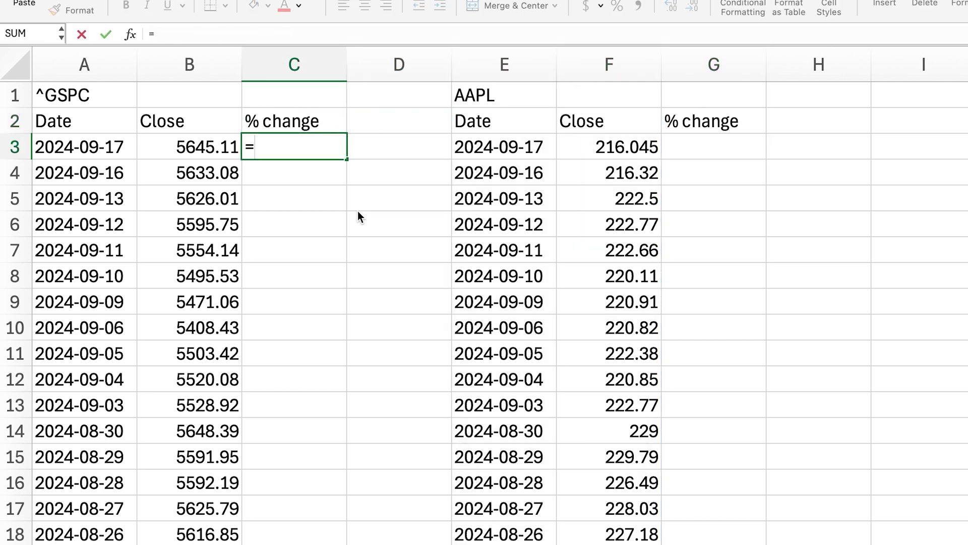
click(211, 151)
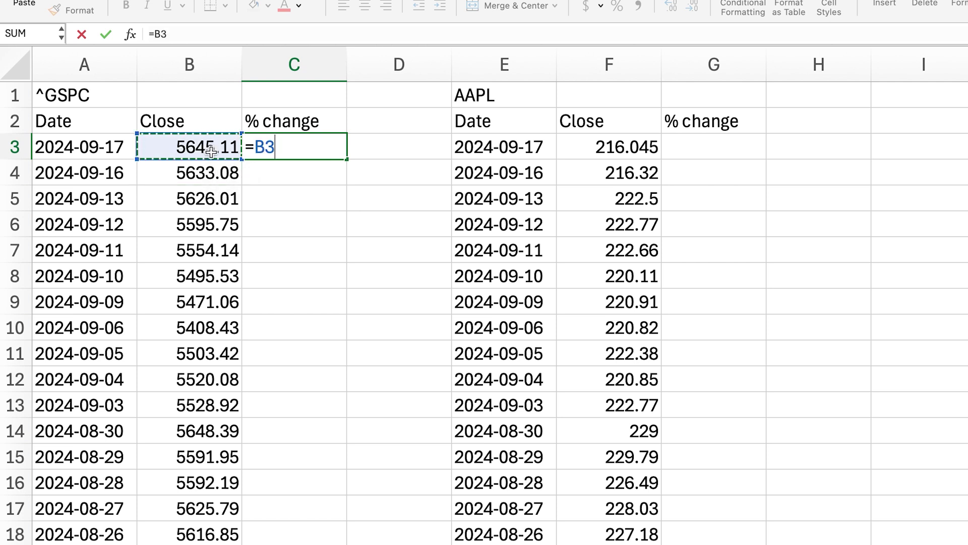
click(153, 34)
text((B3)
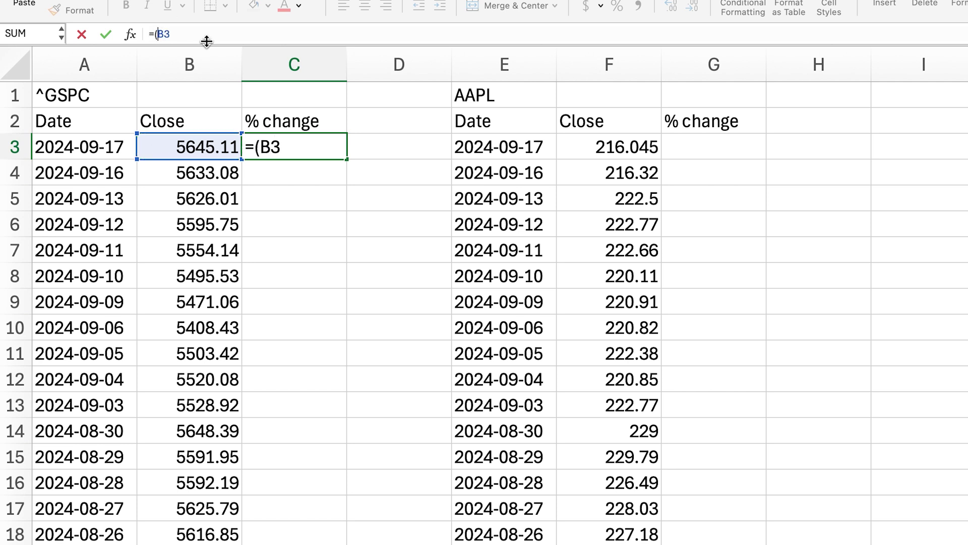
text(-)
click(202, 173)
text()/)
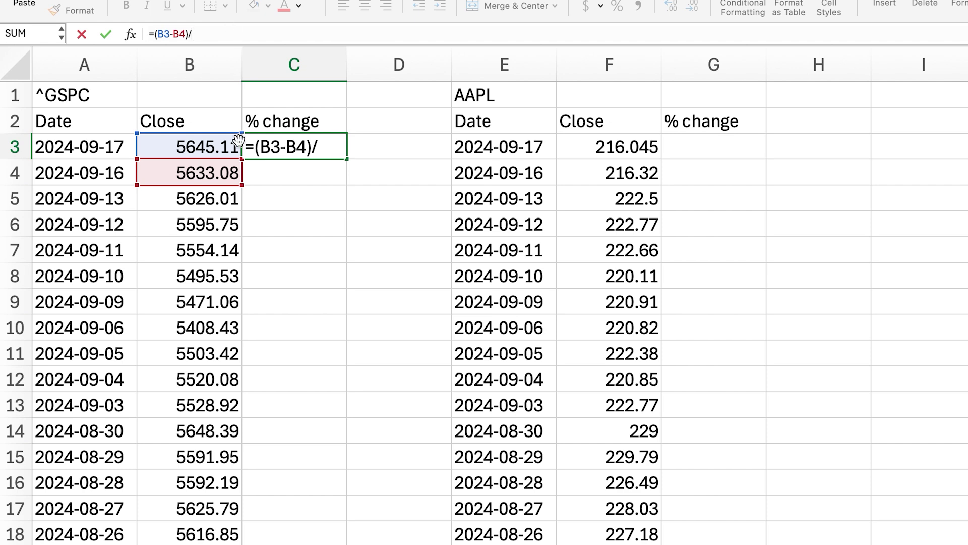
click(224, 173)
key(Return)
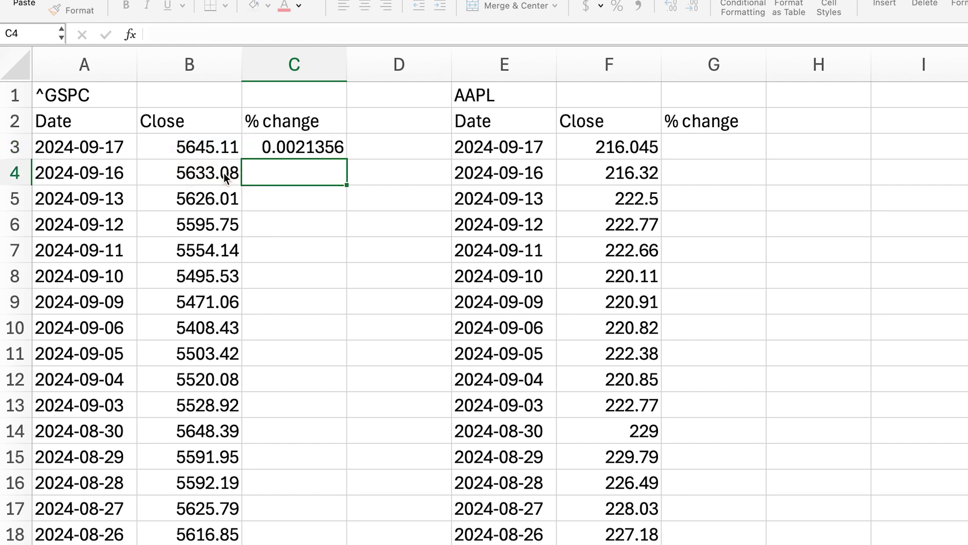
- Format C3 as a percentage with two decimals so it reads 0.21%
click(339, 146)
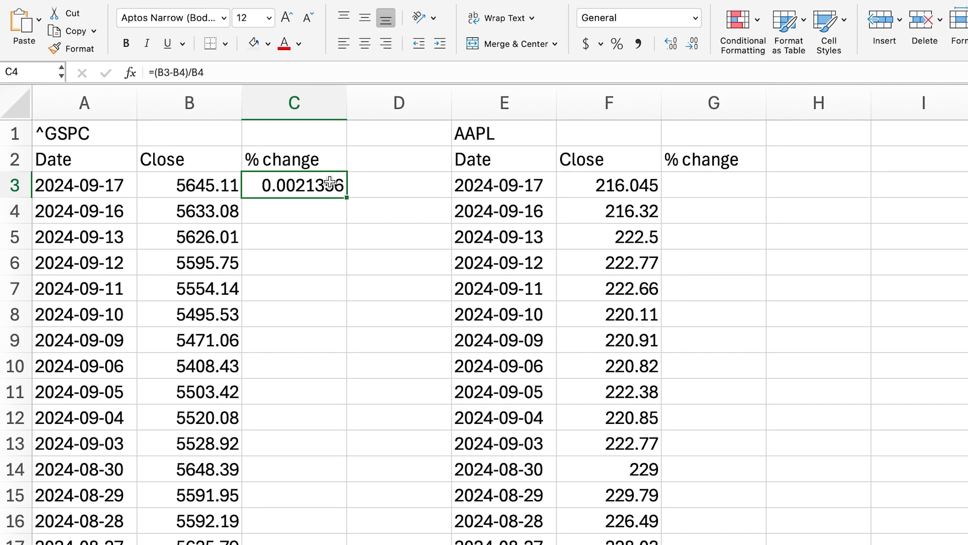
click(617, 46)
click(672, 43)
click(672, 43)
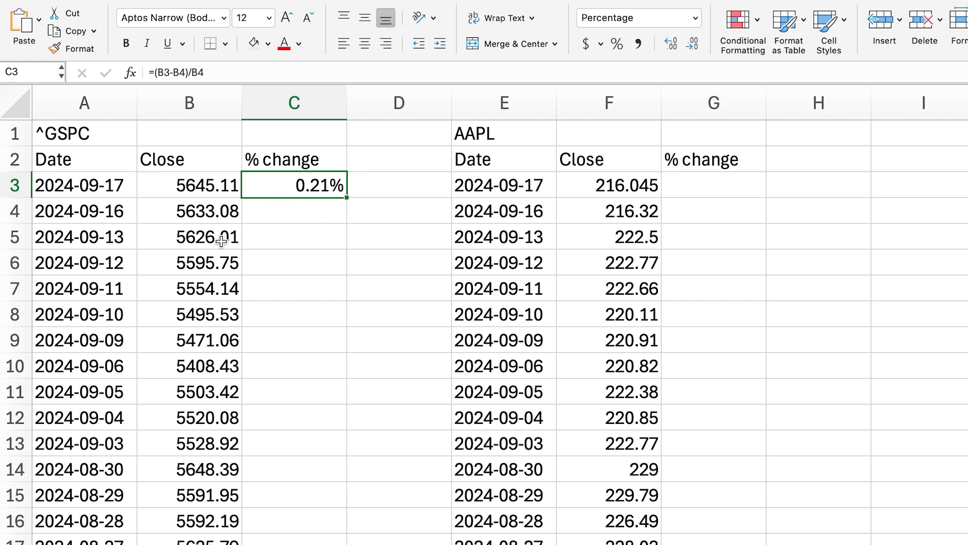
click(221, 213)
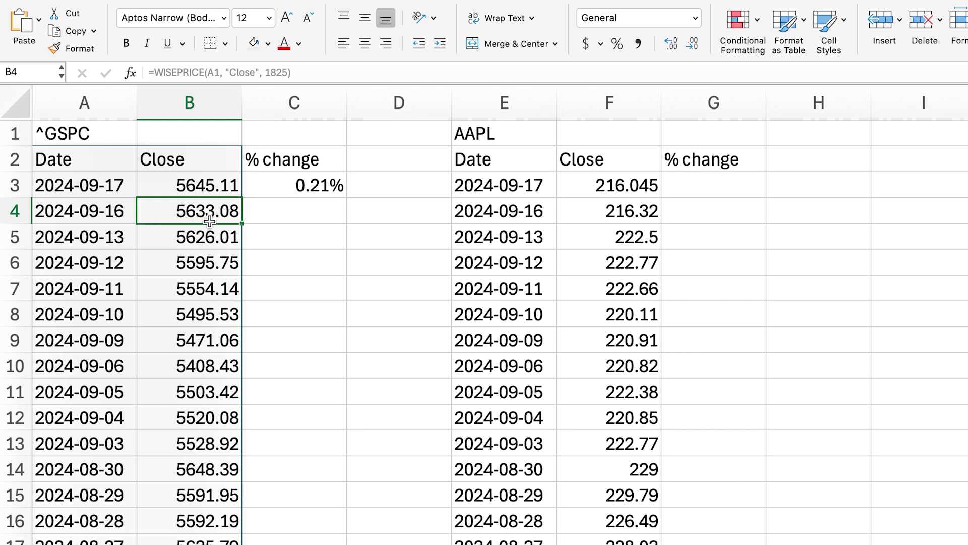
click(212, 186)
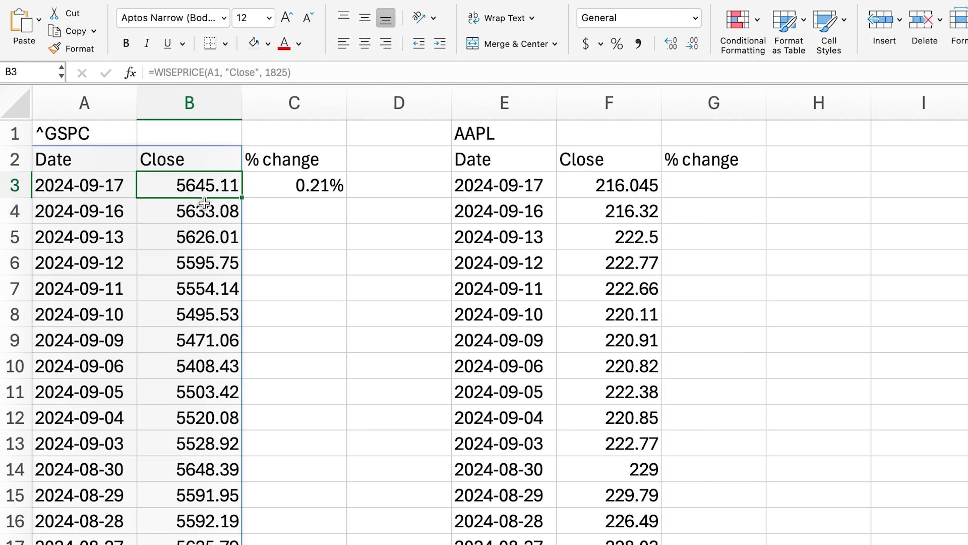
click(315, 187)
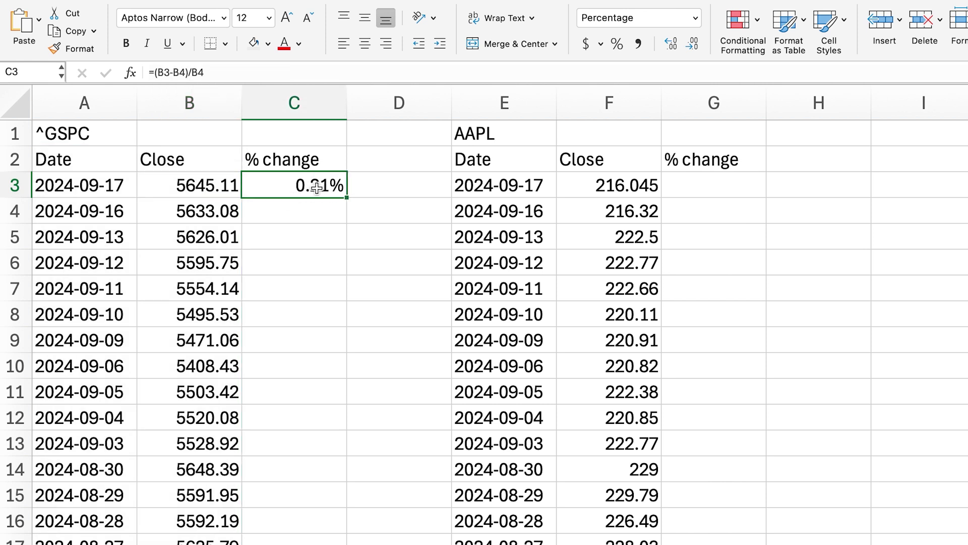
- Fill the C3 return formula down column C and check the filled results
double_click(348, 196)
click(330, 210)
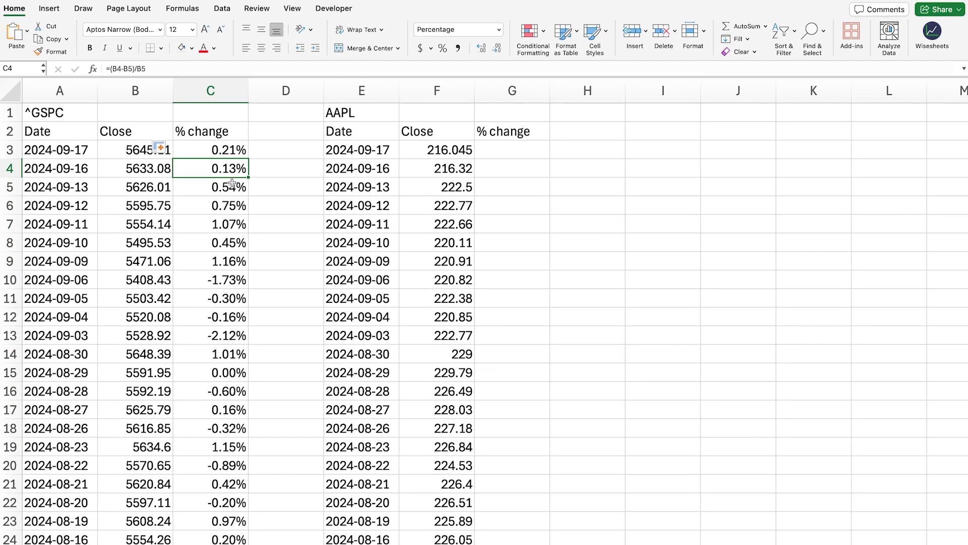
click(231, 186)
click(231, 203)
click(229, 225)
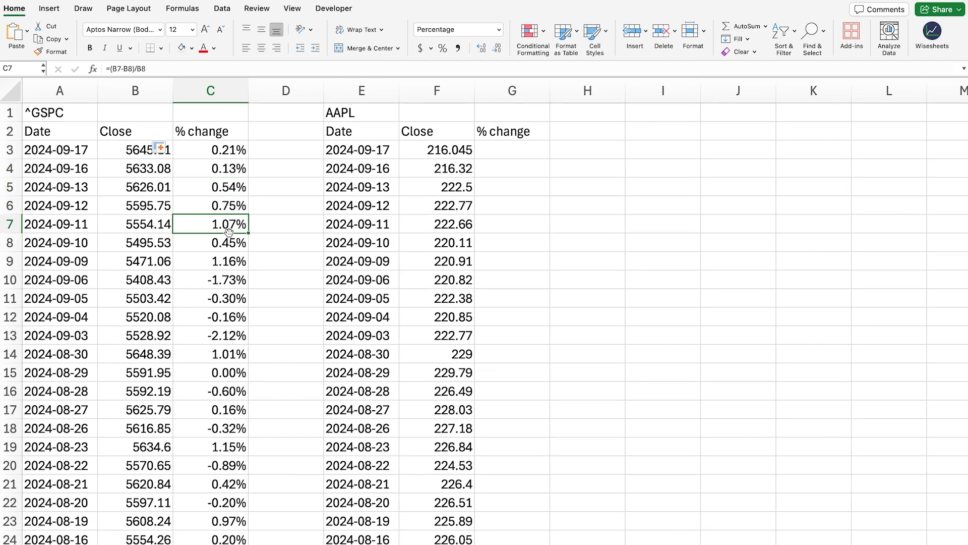
click(225, 270)
click(226, 279)
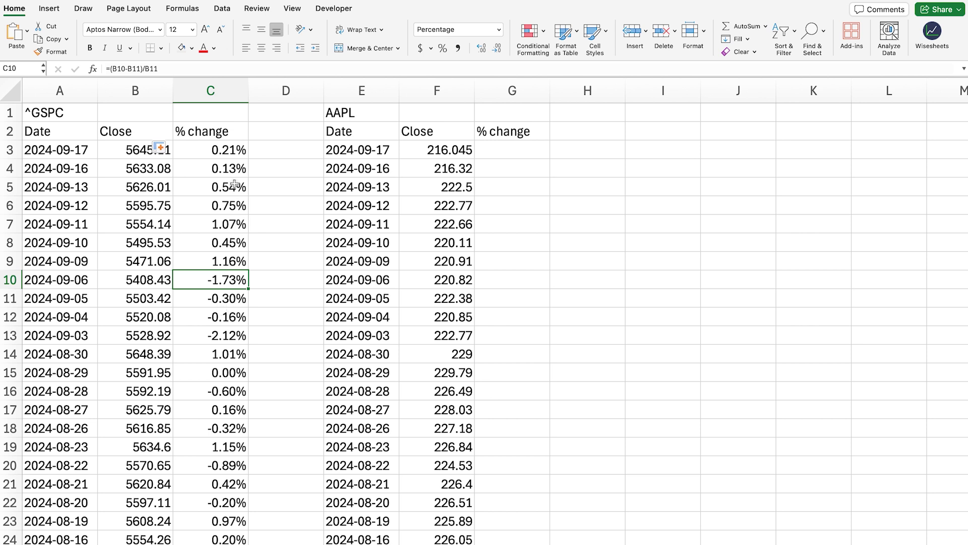
- Copy C3's formula to G3 and fill it down column G for AAPL returns
click(218, 155)
key(cmd+c)
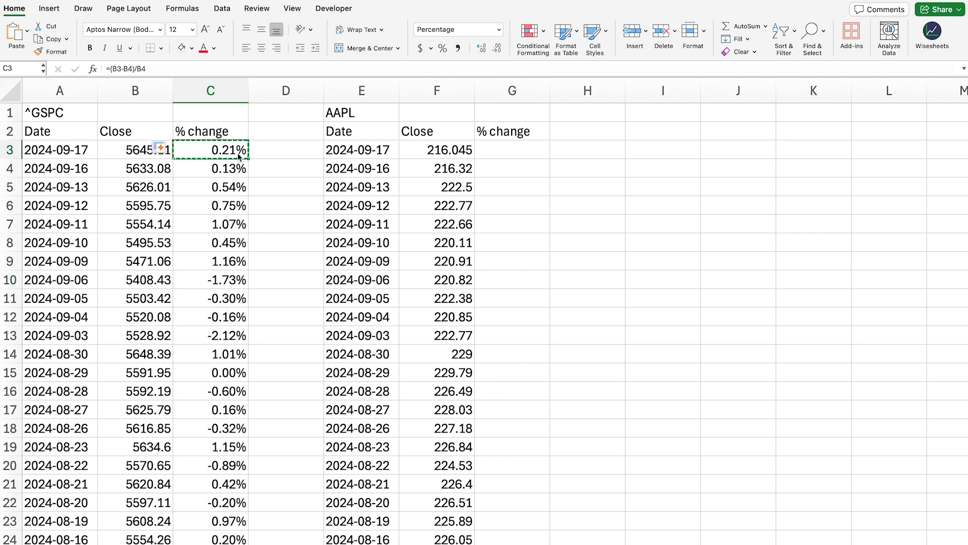
click(496, 150)
key(cmd+v)
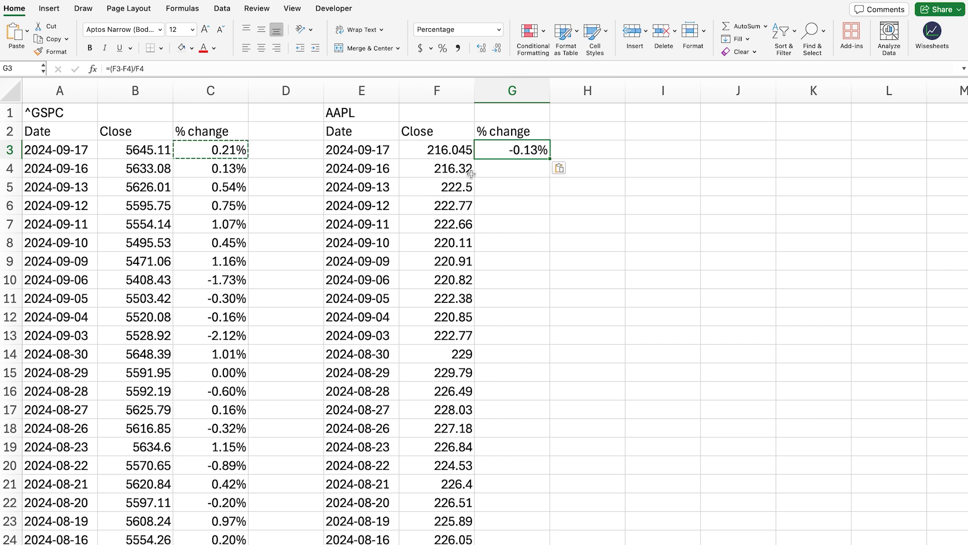
double_click(551, 159)
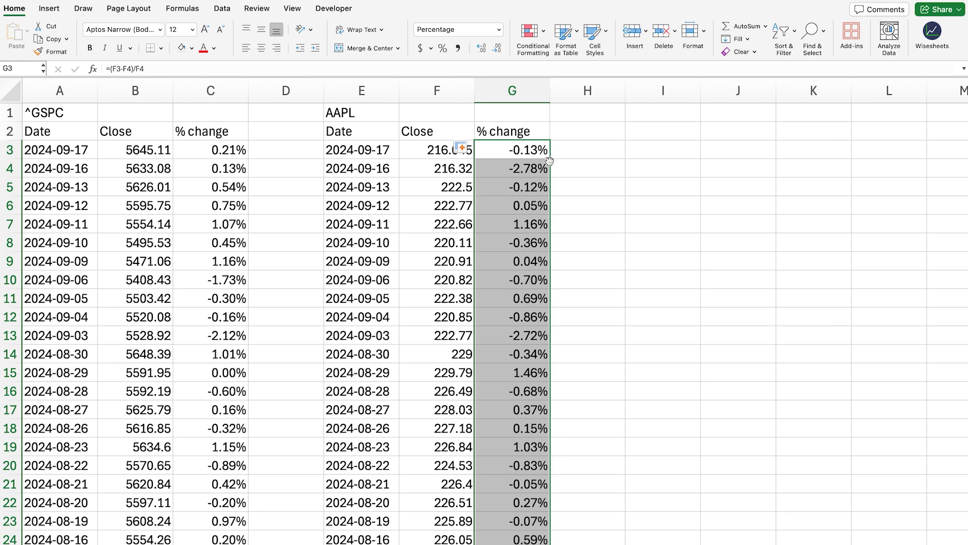
- Start a SLOPE formula in J3 using AAPL returns G3:G1258 as the first range
click(533, 167)
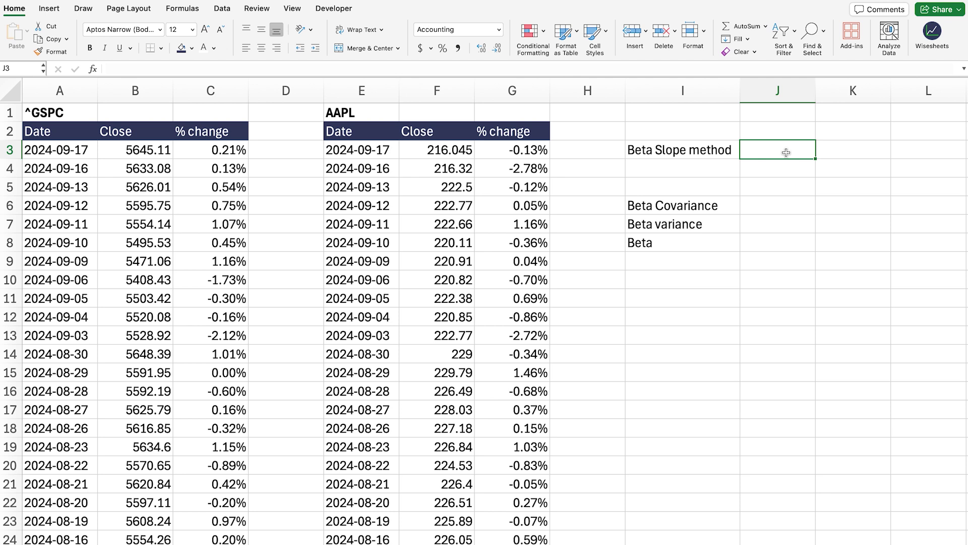
text(=)
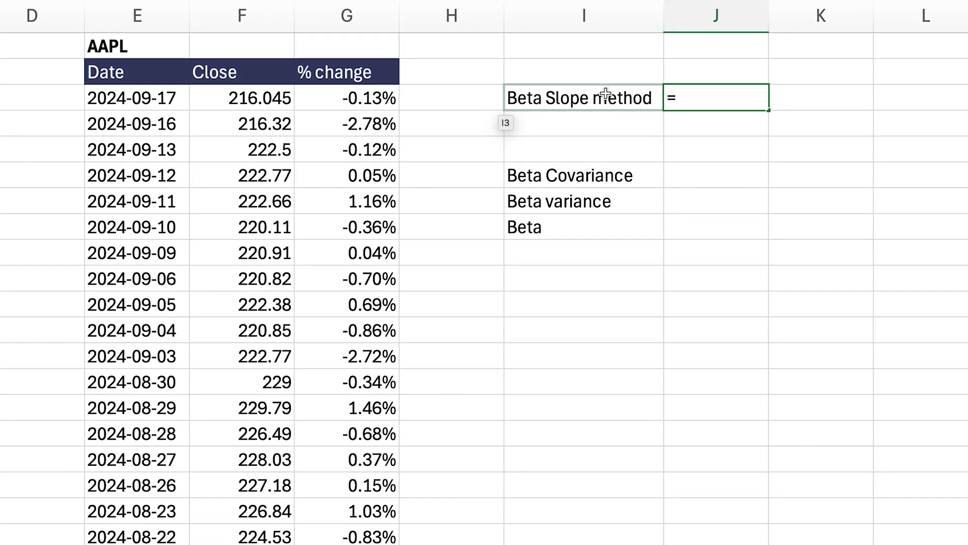
text(slop)
double_click(710, 133)
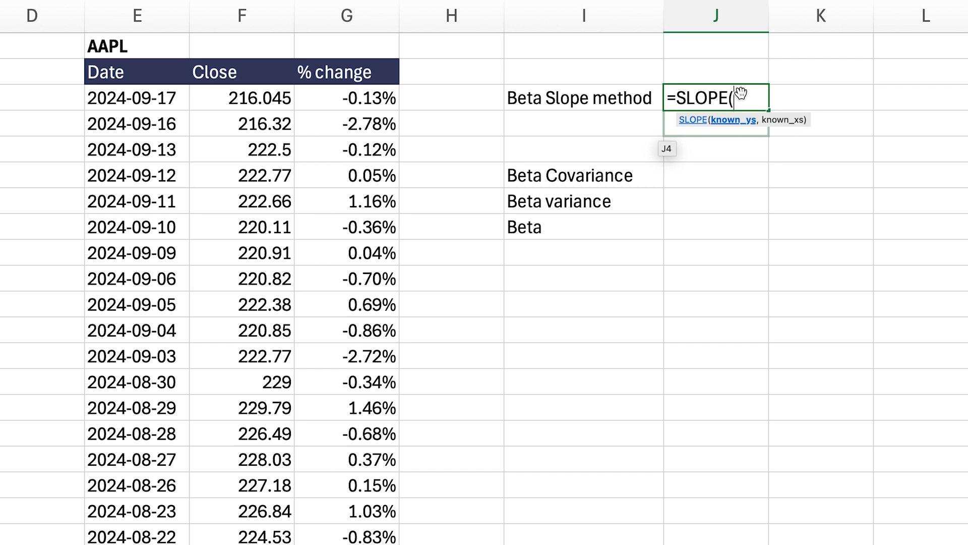
click(373, 99)
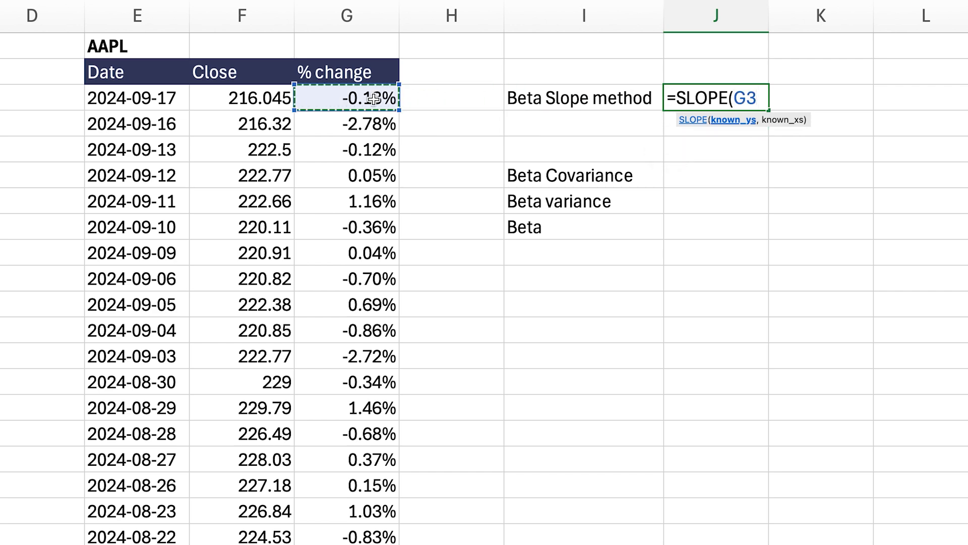
key(ctrl+shift+Down)
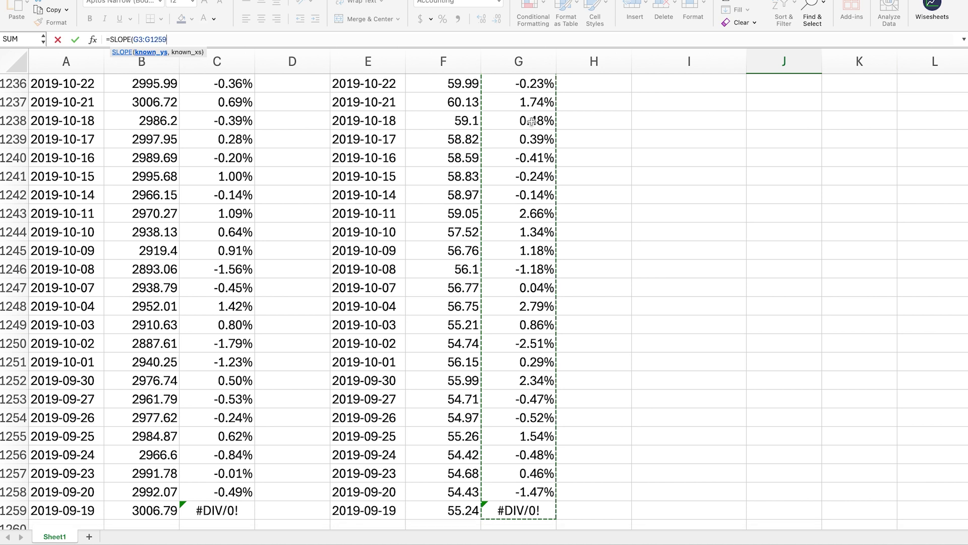
key(shift+Up)
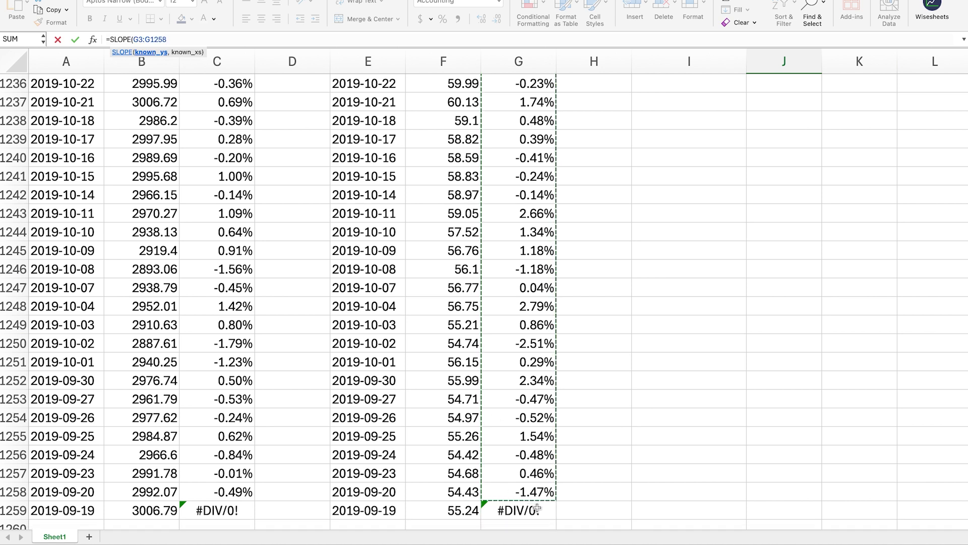
text(,)
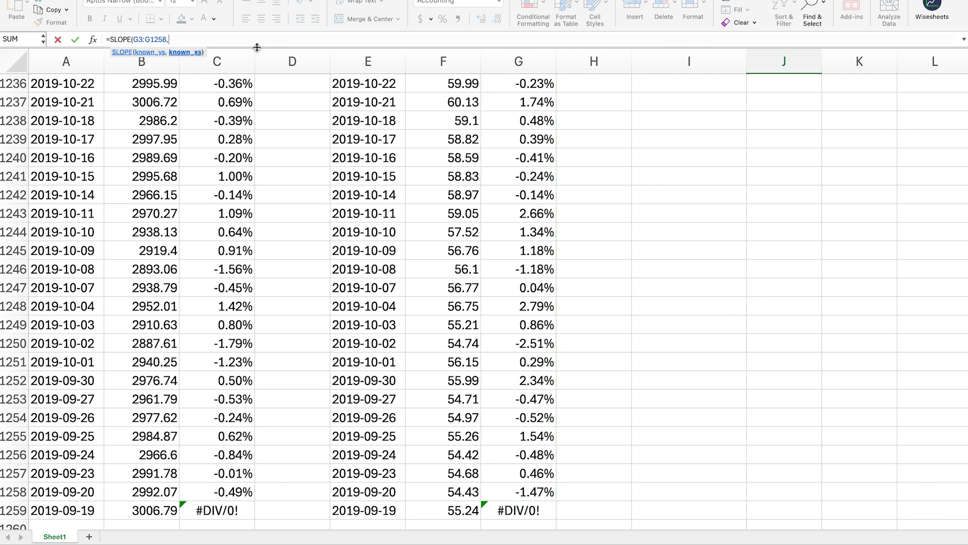
- Add ^GSPC returns C3:C1258 as the second range and commit, giving beta 1.18
click(233, 139)
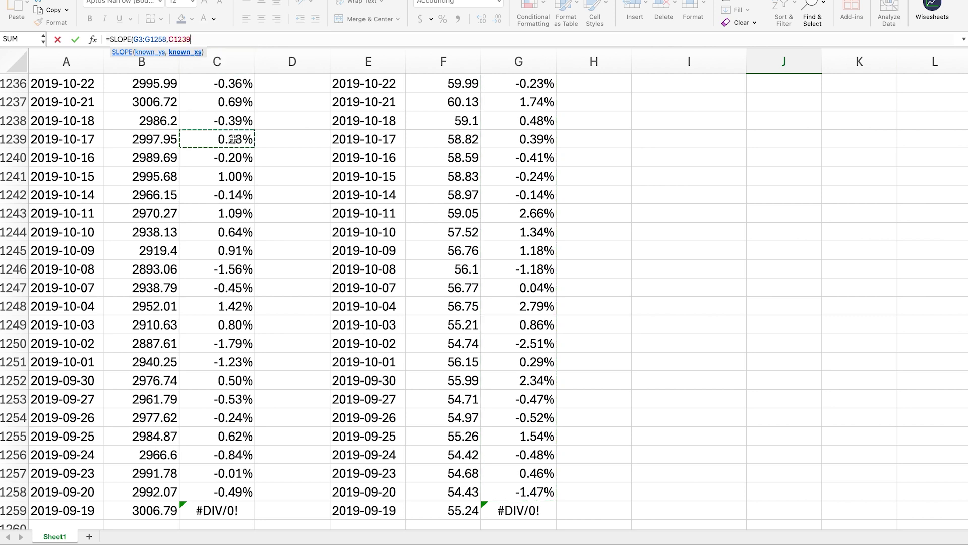
key(ctrl+Up)
key(Down)
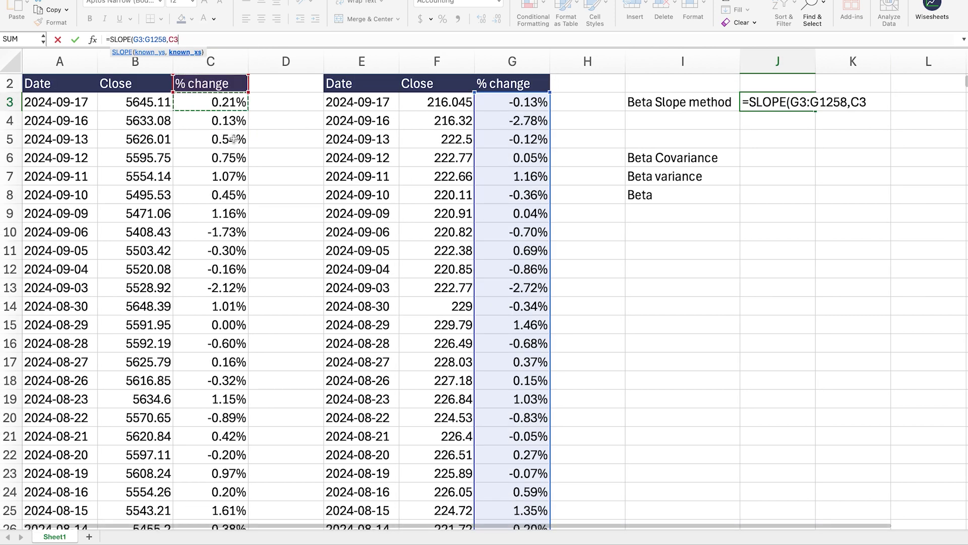
scroll(54, 80, up, 1)
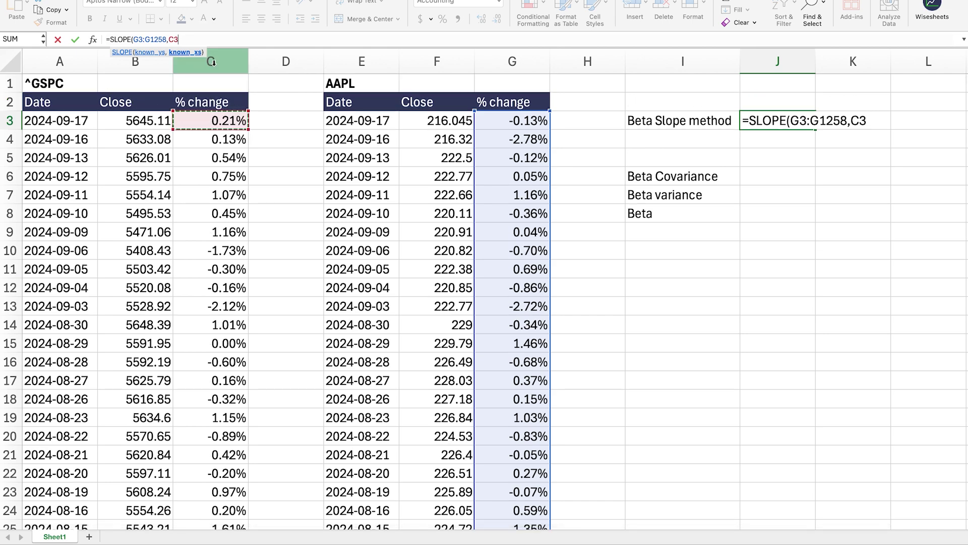
key(ctrl+shift+Down)
key(shift+Up)
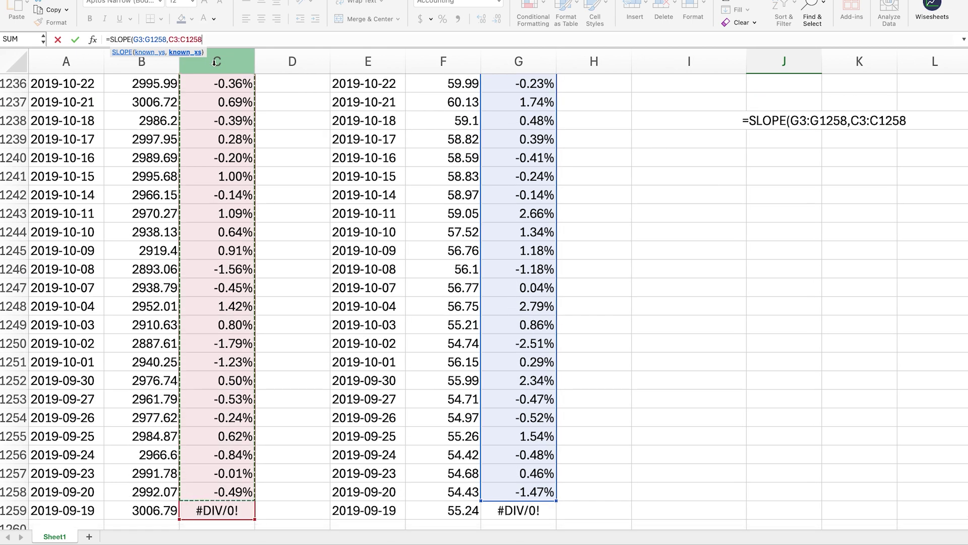
text())
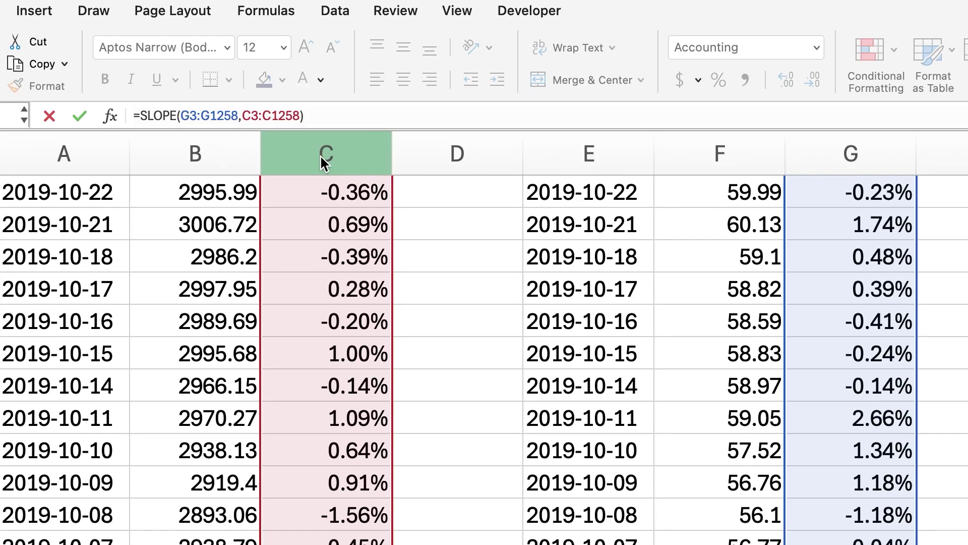
key(Return)
- Start =COVARIANCE.P in J6 with AAPL returns G3:G1258 as the first array
click(792, 120)
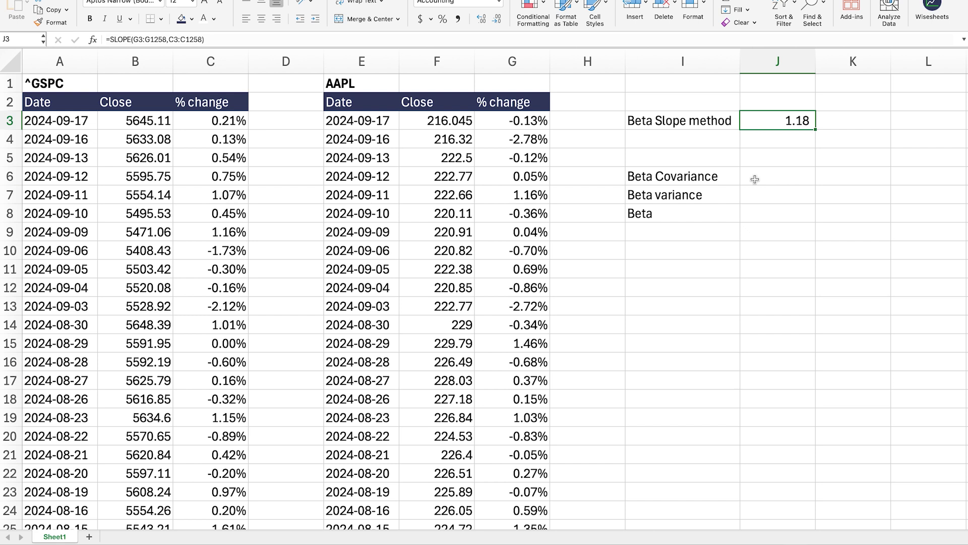
click(755, 179)
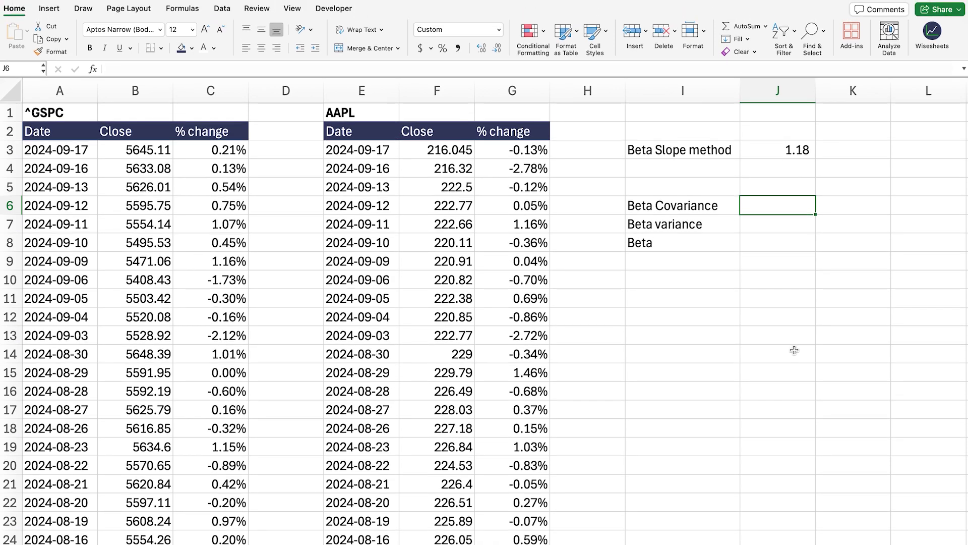
text(=)
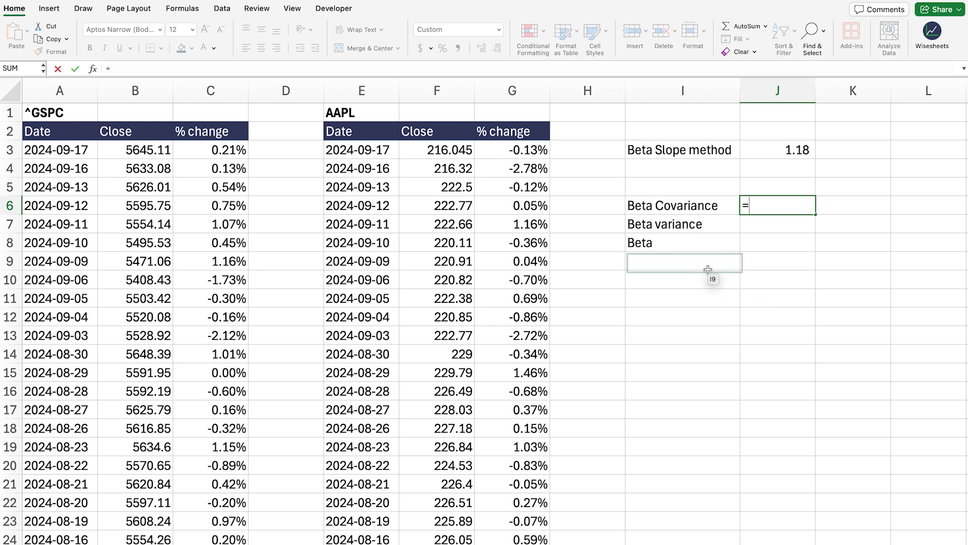
text(cova)
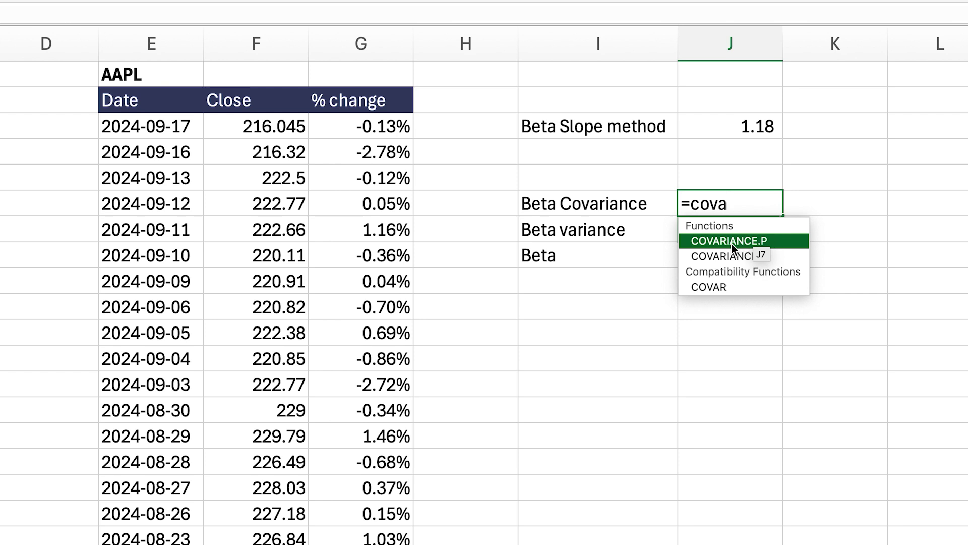
double_click(777, 244)
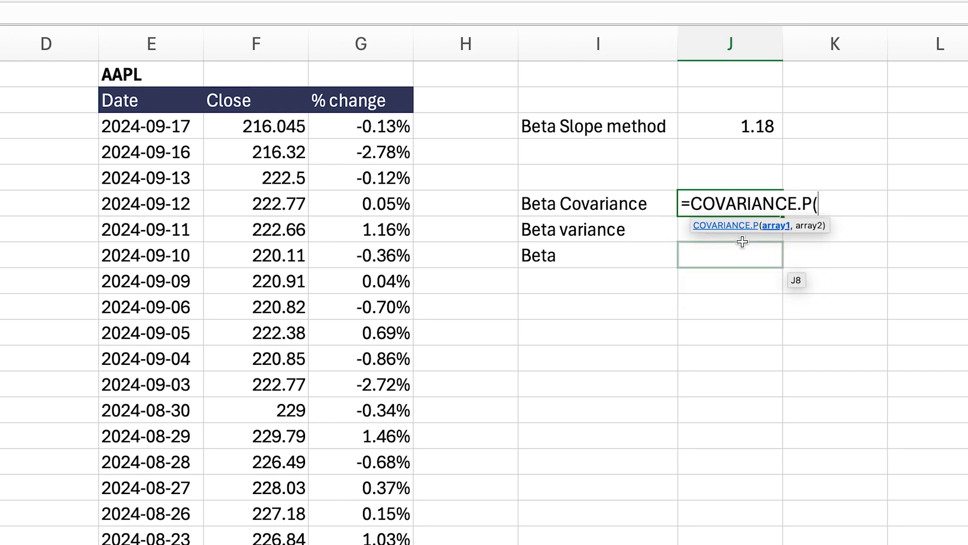
click(395, 128)
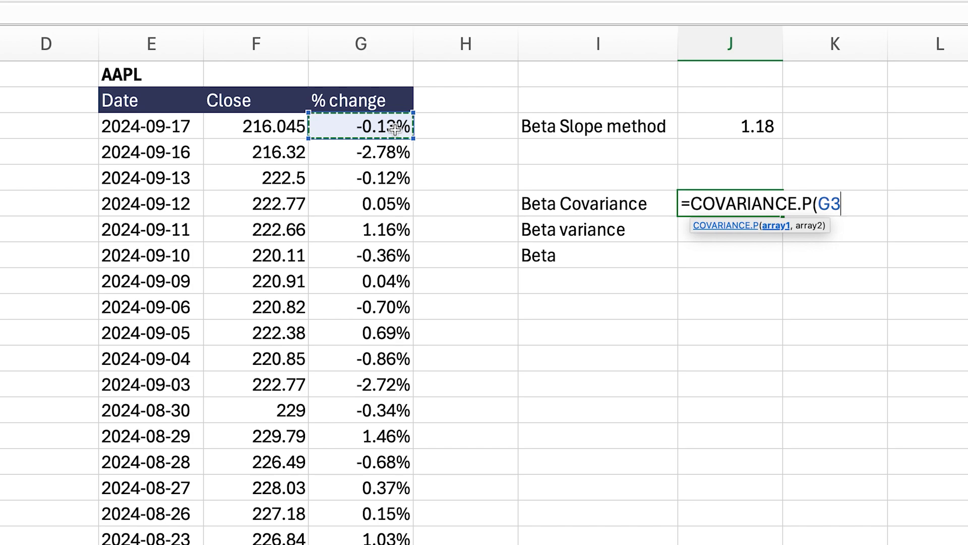
key(ctrl+shift+Down)
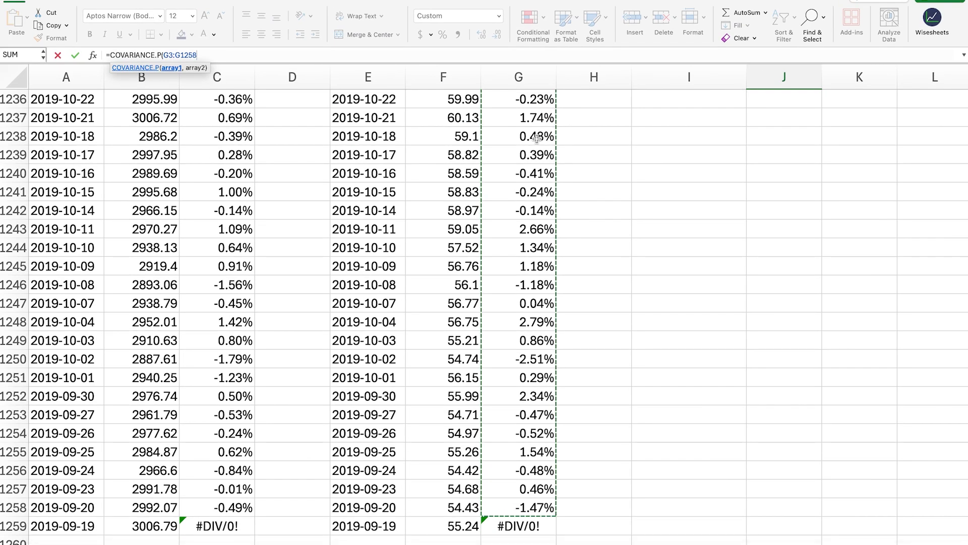
text(,)
- Add ^GSPC returns C3:C1258 as the second array and commit, giving 0.00021
click(235, 191)
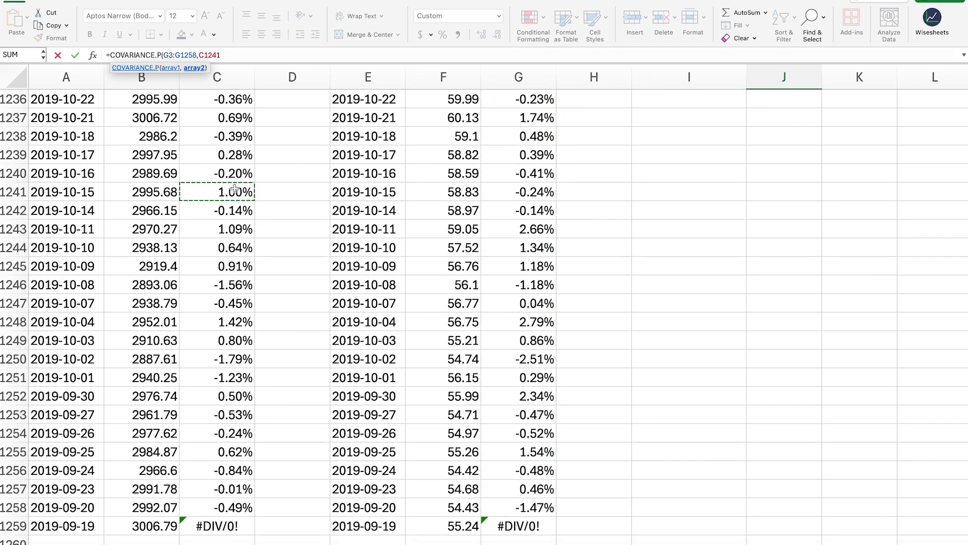
key(ctrl+Up)
key(Down)
key(Up)
key(Up)
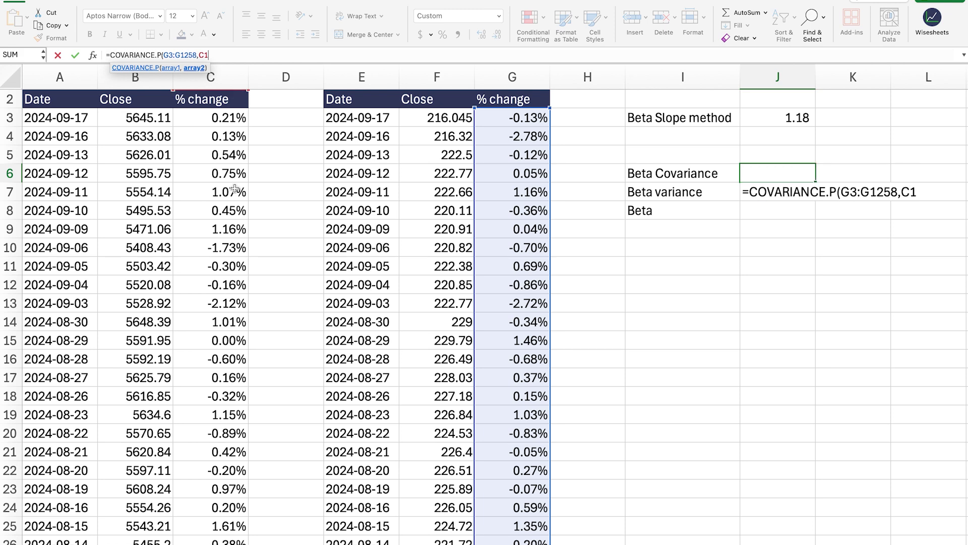
key(Down)
key(Down)
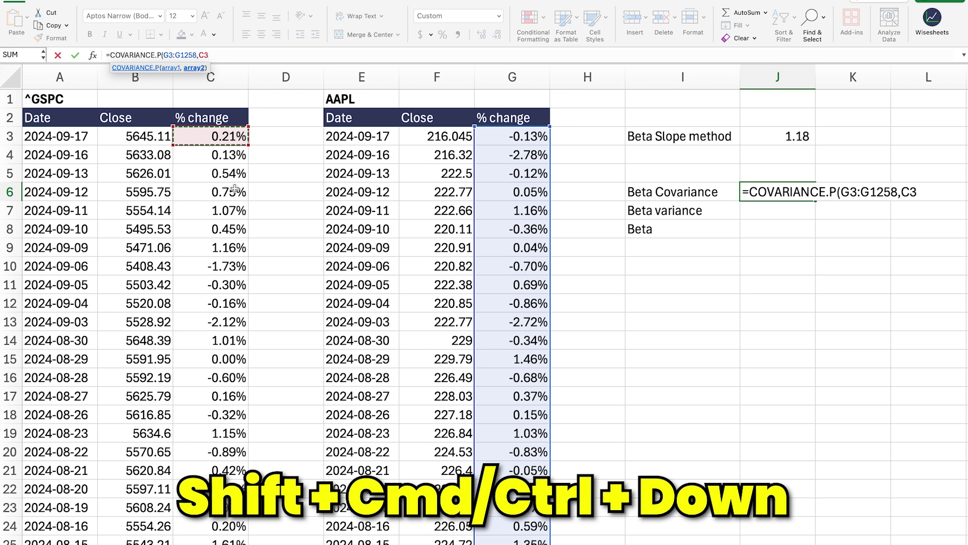
key(ctrl+shift+Down)
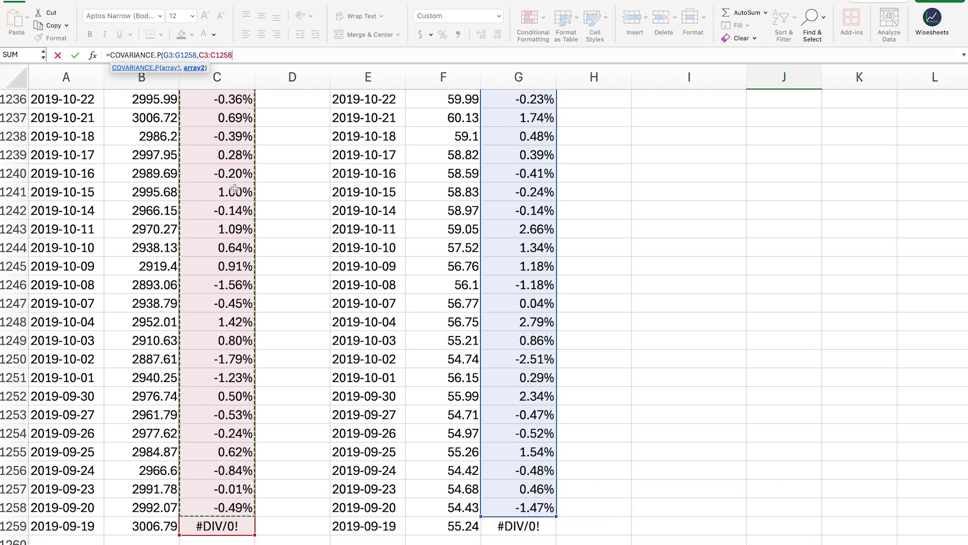
text())
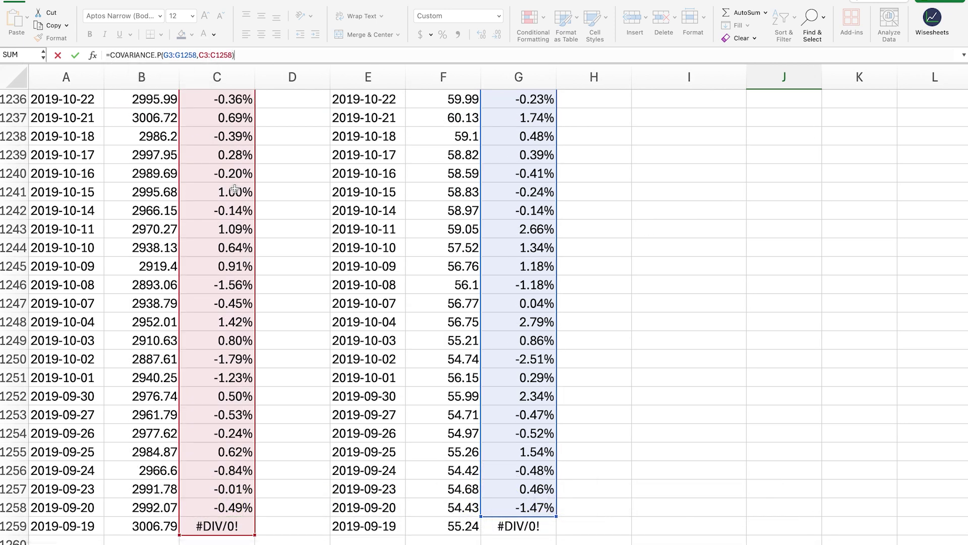
key(Return)
- Enter =VAR.P(C3:C1258) in J7 for the ^GSPC return variance, 0.00017929
scroll(605, 158, up, 2)
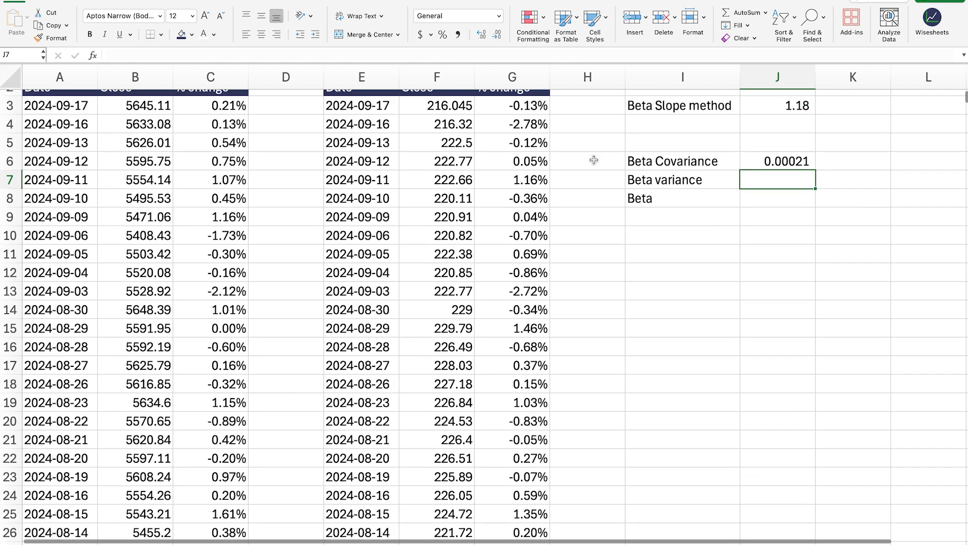
click(676, 158)
scroll(676, 159, up, 2)
scroll(676, 167, down, 1)
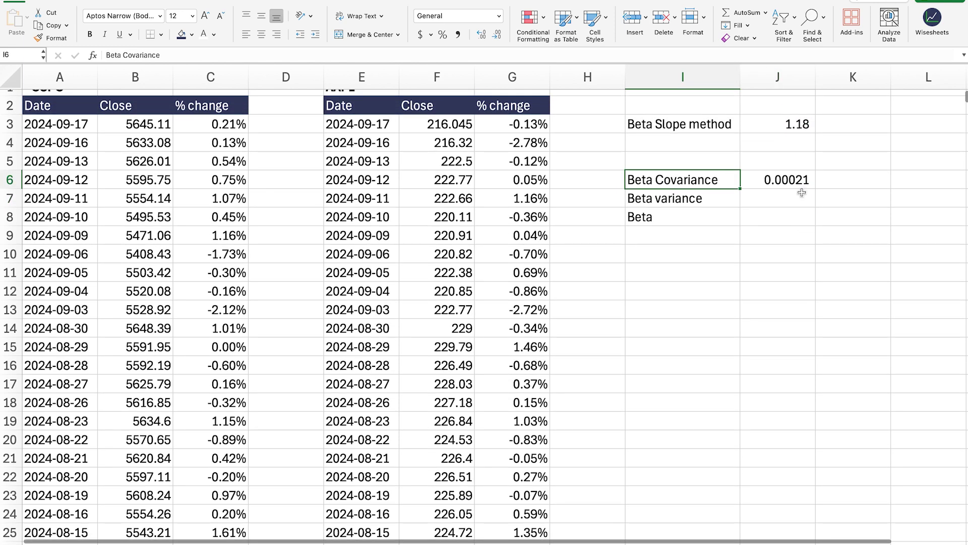
click(802, 193)
scroll(704, 214, up, 1)
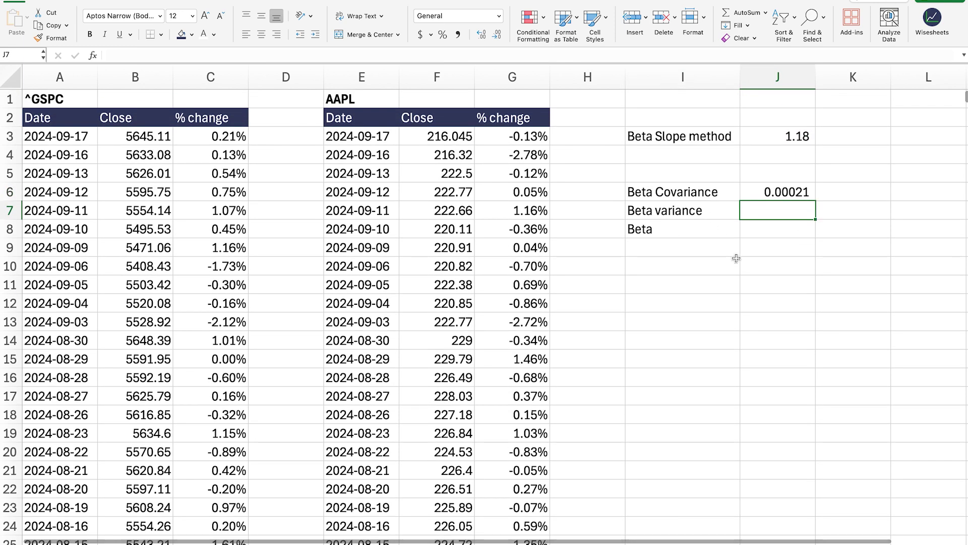
text(=)
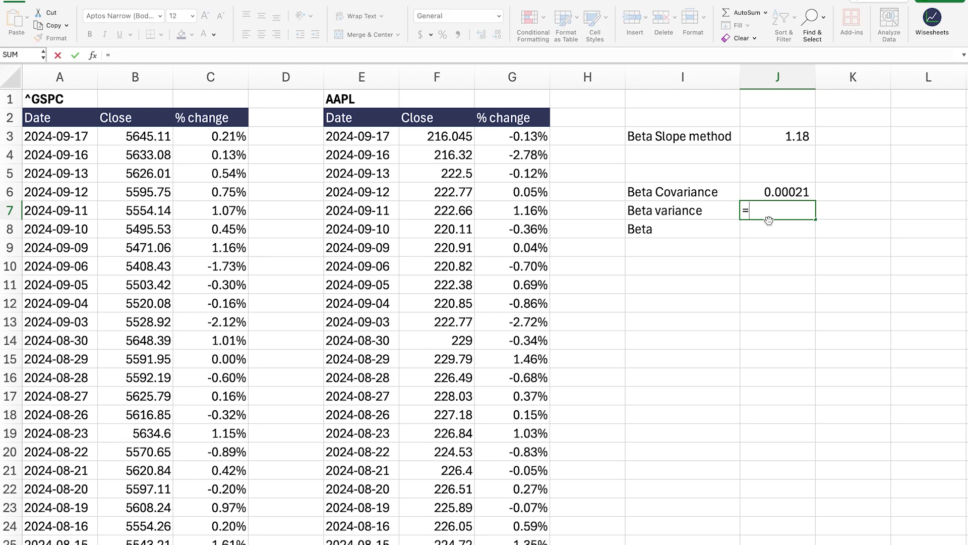
text(var)
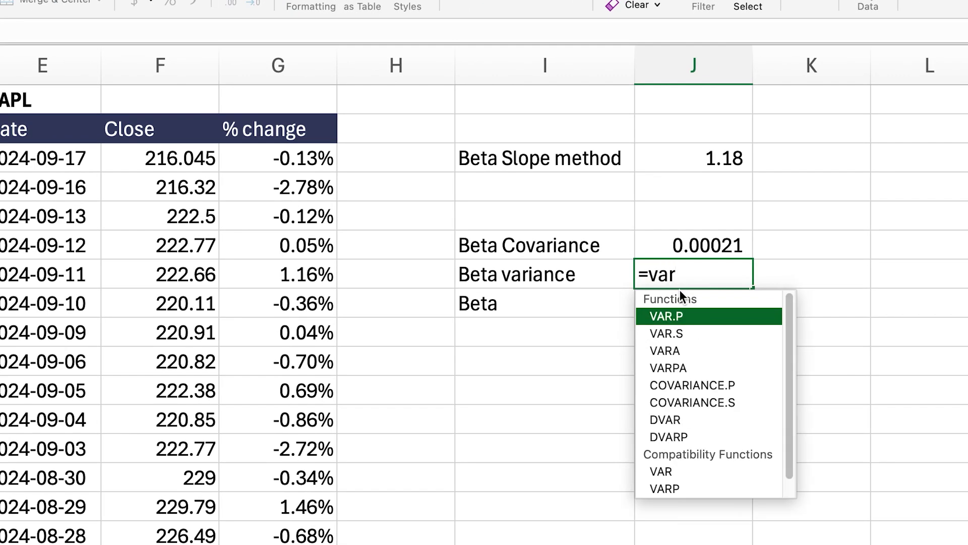
double_click(689, 316)
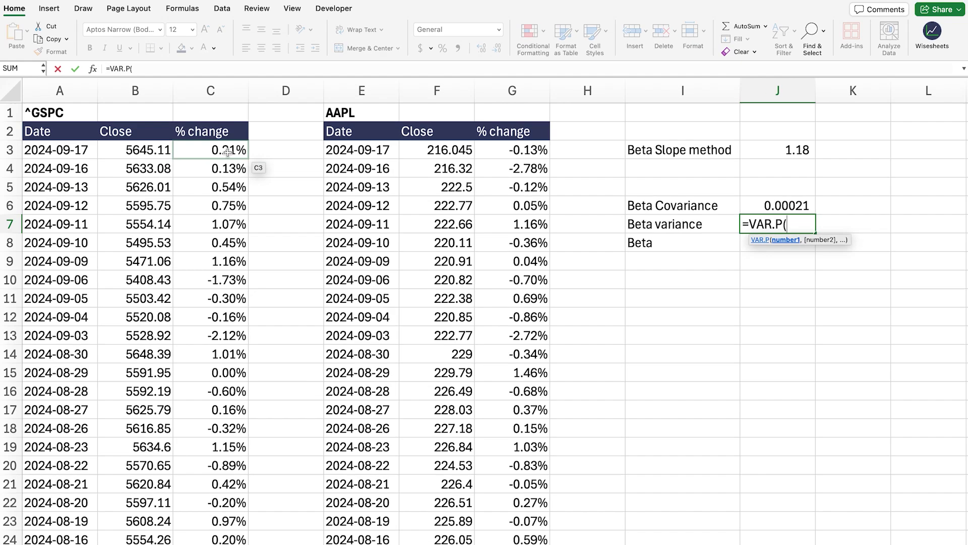
click(228, 150)
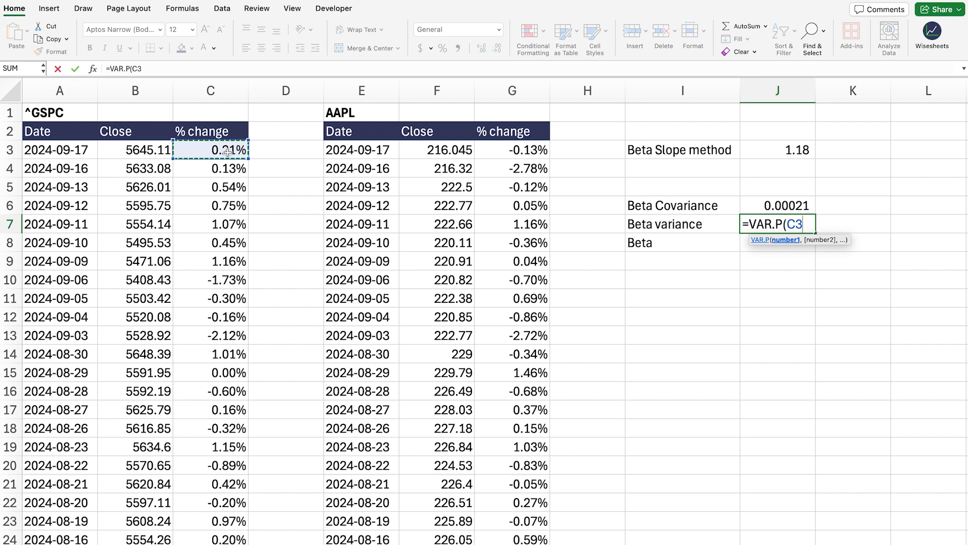
key(super+shift+Down)
key(shift+Up)
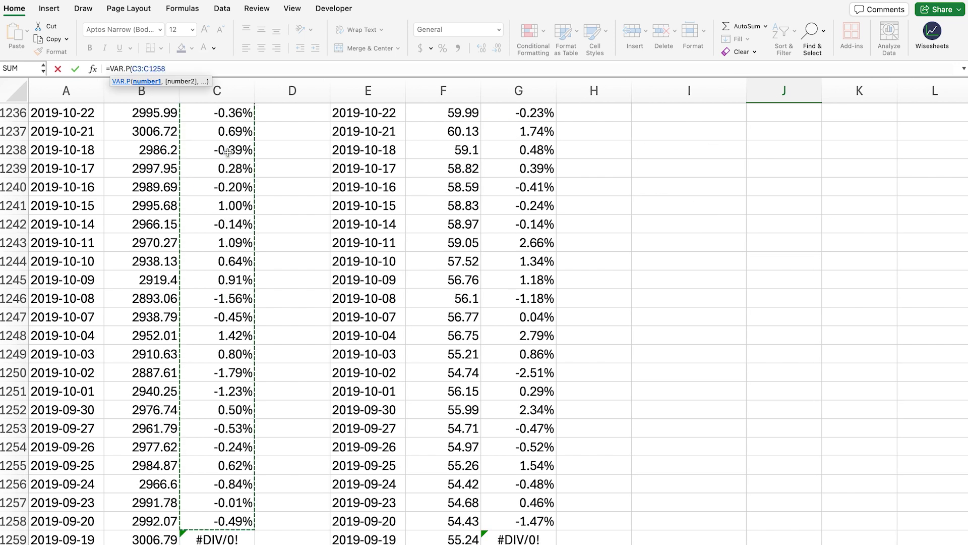
text())
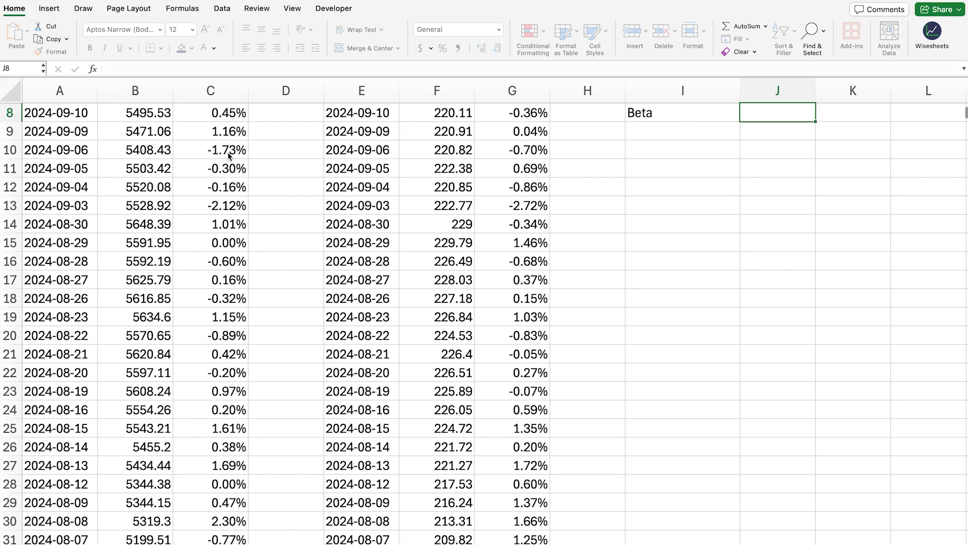
key(Left)
key(Left)
key(Left)
key(Left)
key(Left)
key(Left)
key(Left)
key(Left)
key(Left)
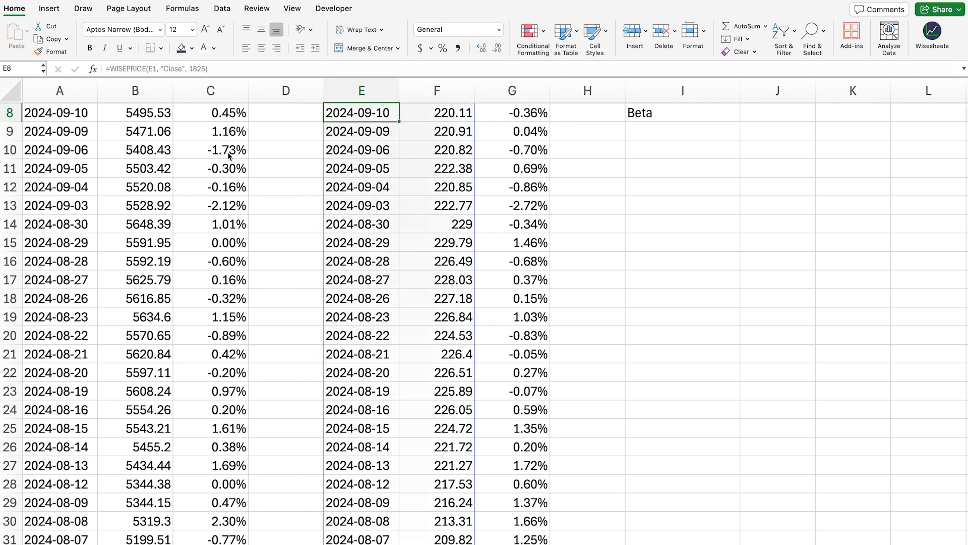
key(ctrl+Home)
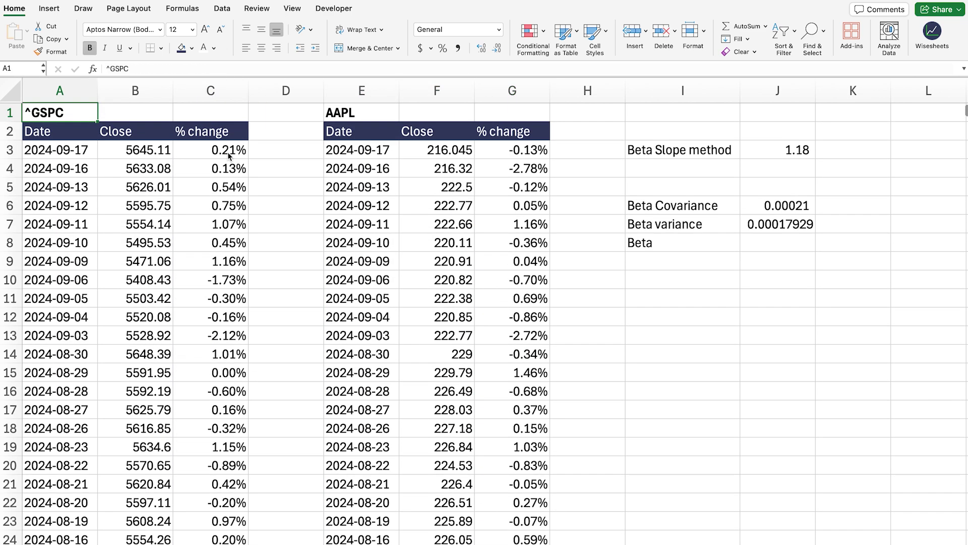
- Compute Beta in J8 as =J6/J7, giving 1.18 to match the slope result in J3
click(793, 205)
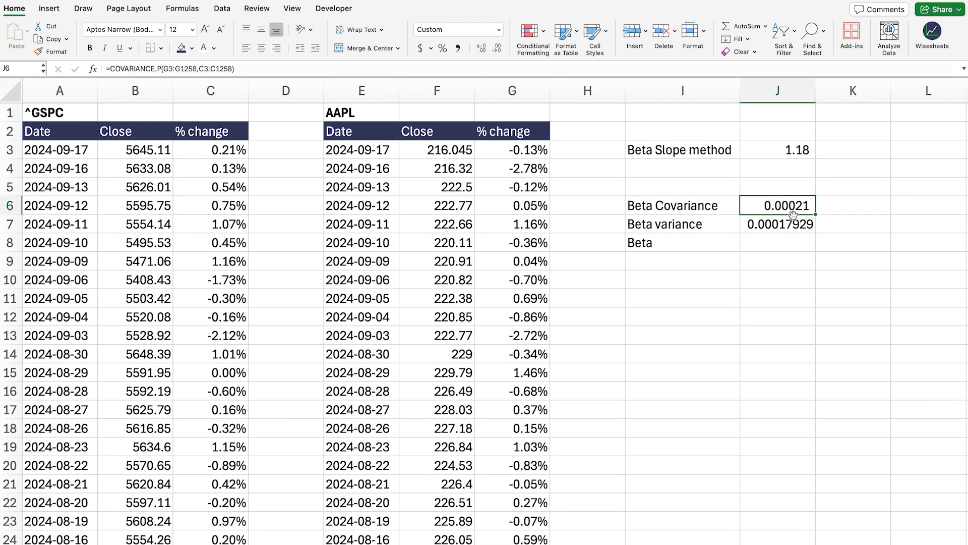
click(793, 224)
click(792, 243)
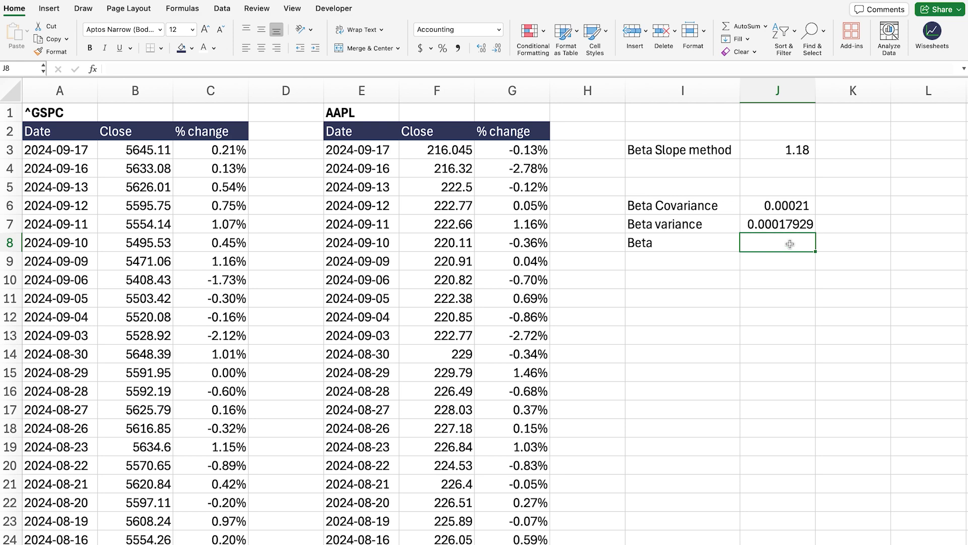
text(=)
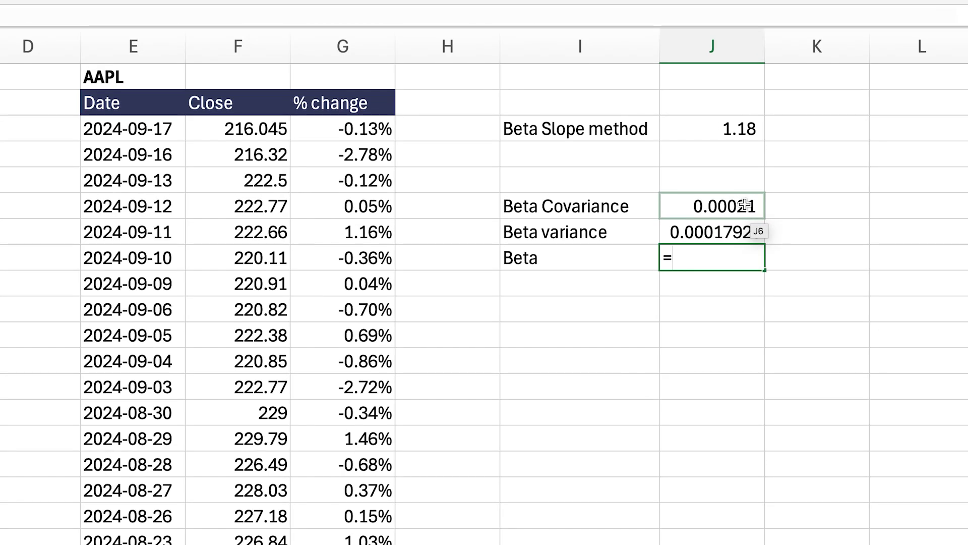
click(745, 204)
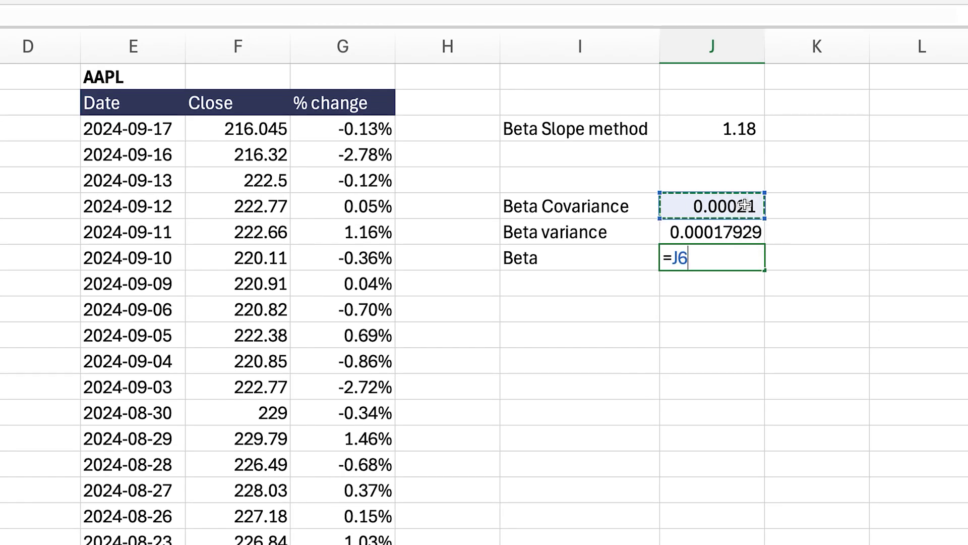
text(/)
click(749, 236)
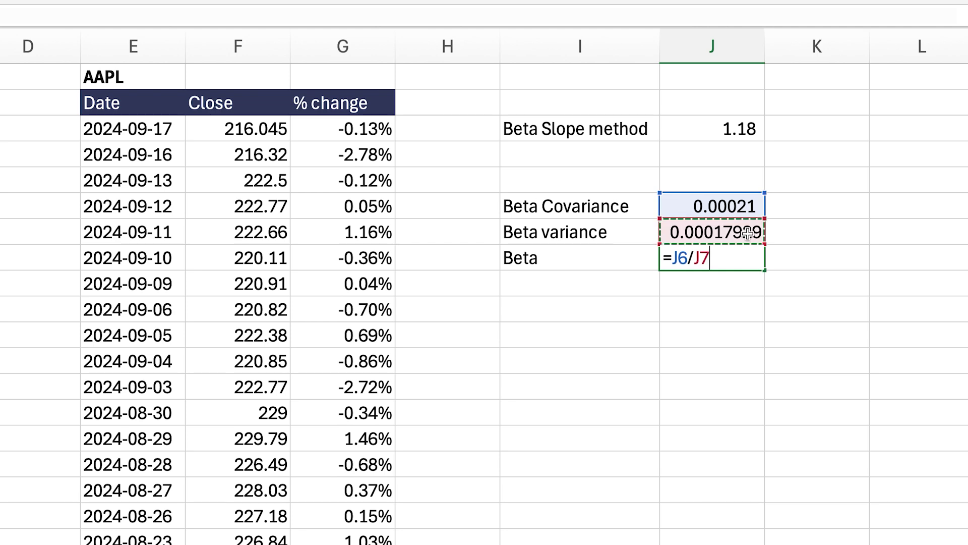
key(Return)
click(712, 304)
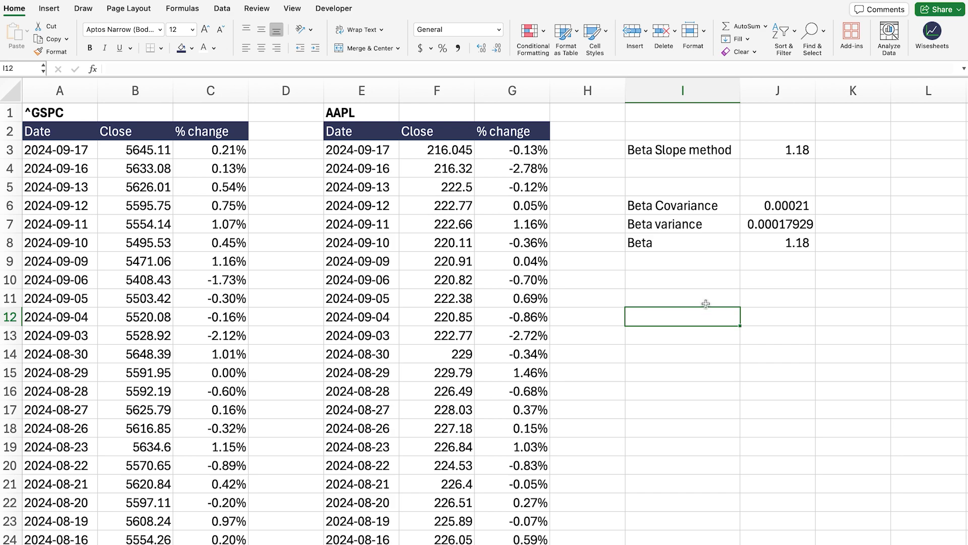
click(795, 150)
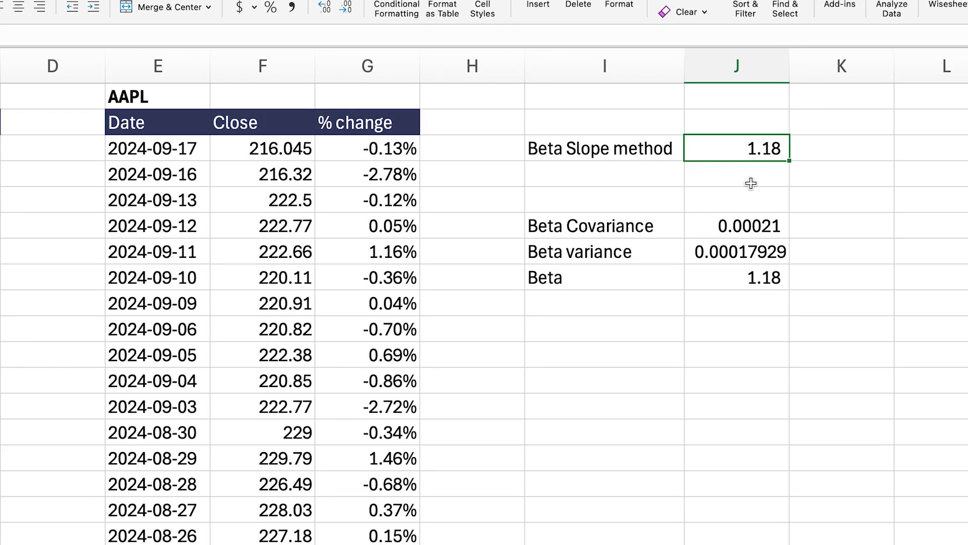
key(ctrl+Right)
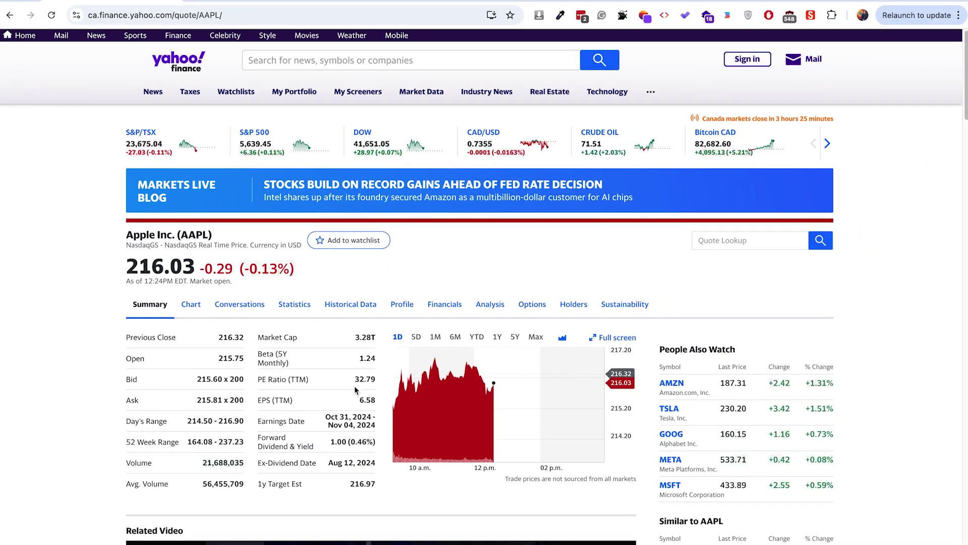
drag(359, 358, 375, 356)
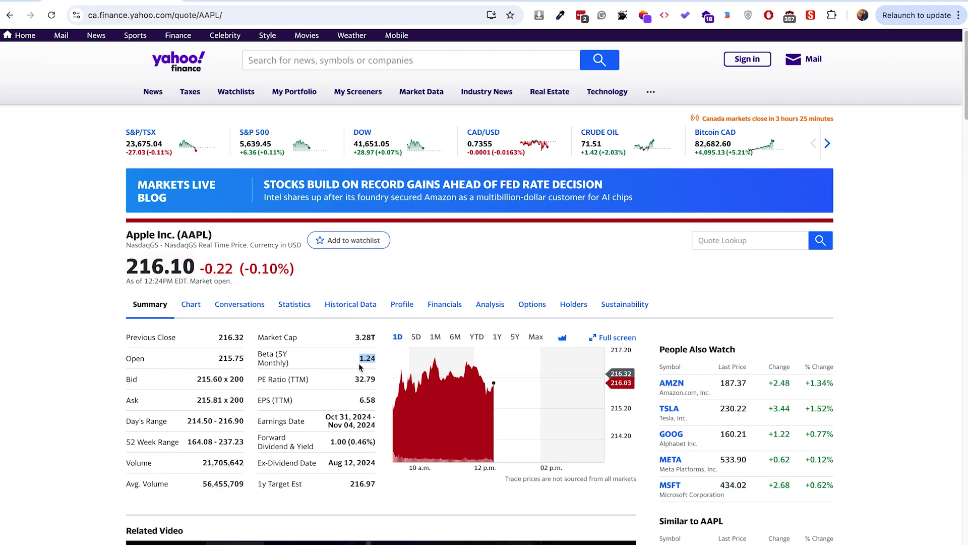
key(ctrl+Right)
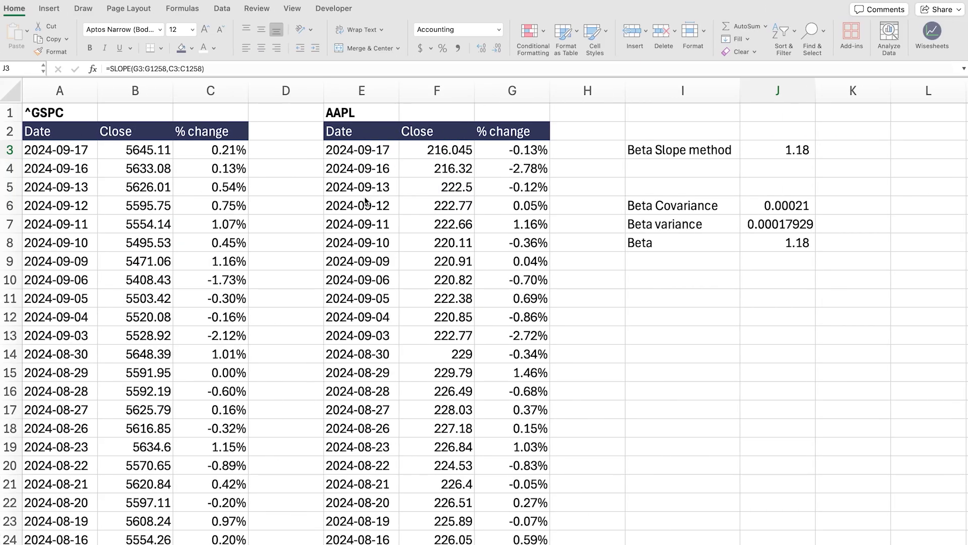
scroll(378, 231, down, 5)
scroll(377, 231, down, 7)
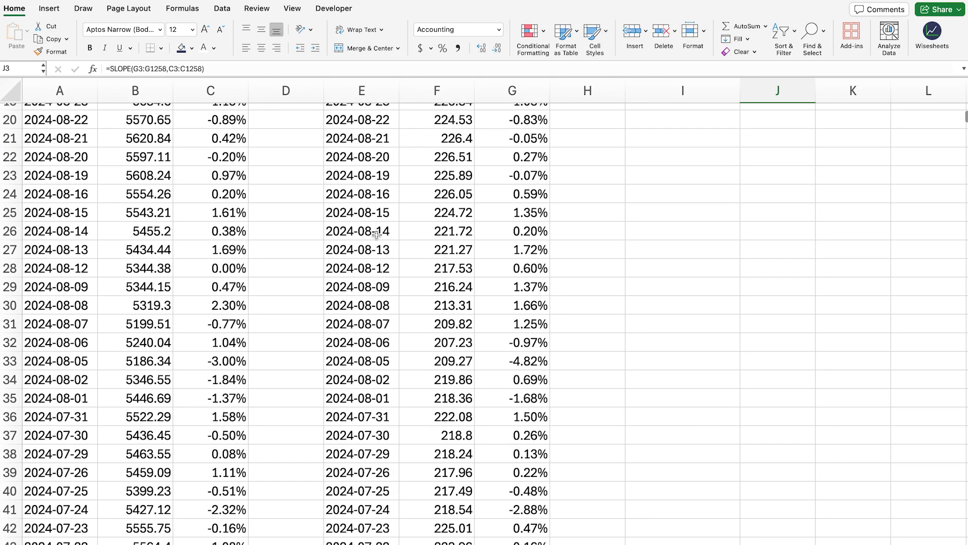
- Scroll through the beta data, then switch to the stock list workbook
scroll(377, 234, down, 3)
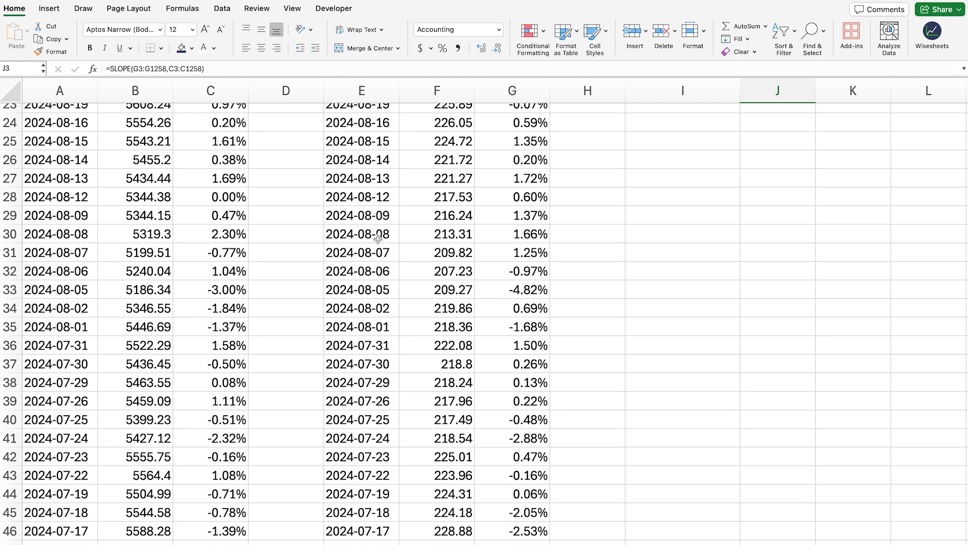
scroll(378, 238, down, 20)
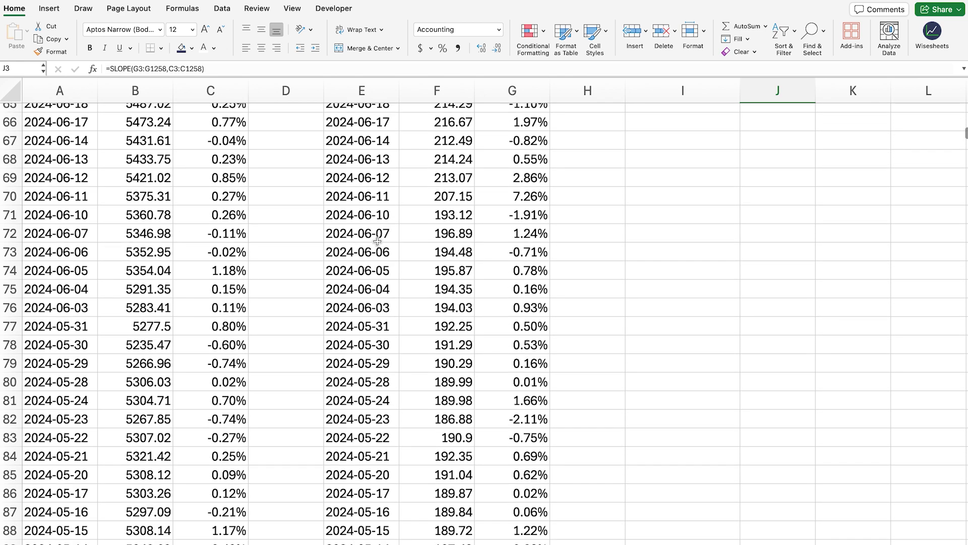
scroll(377, 241, up, 20)
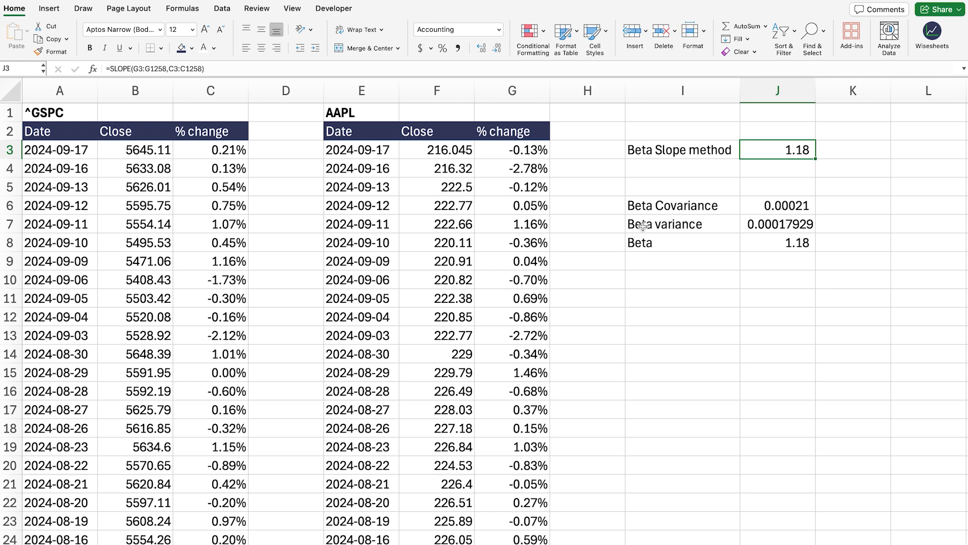
key(ctrl+Left)
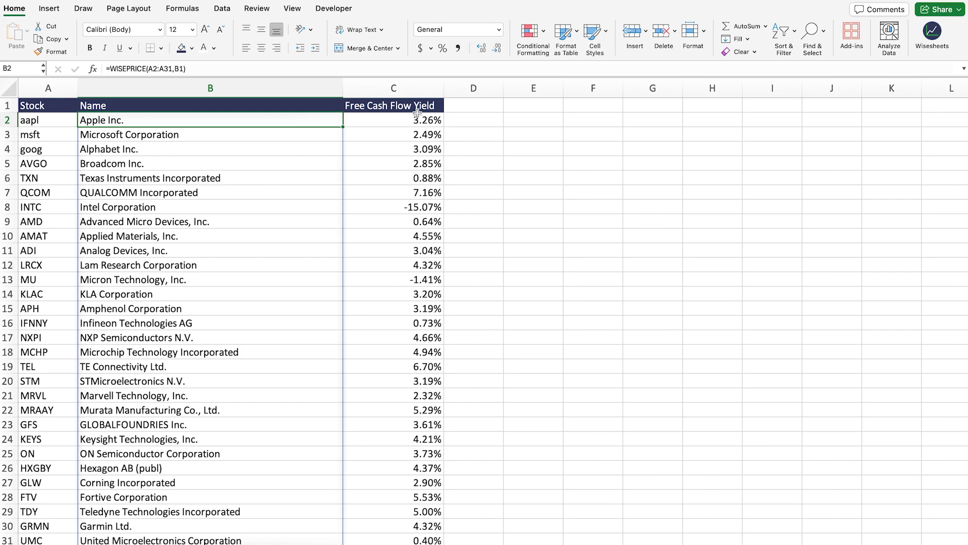
- Replace the C1 heading 'Free Cash Flow Yield' with 'Beta'
drag(179, 136, 179, 439)
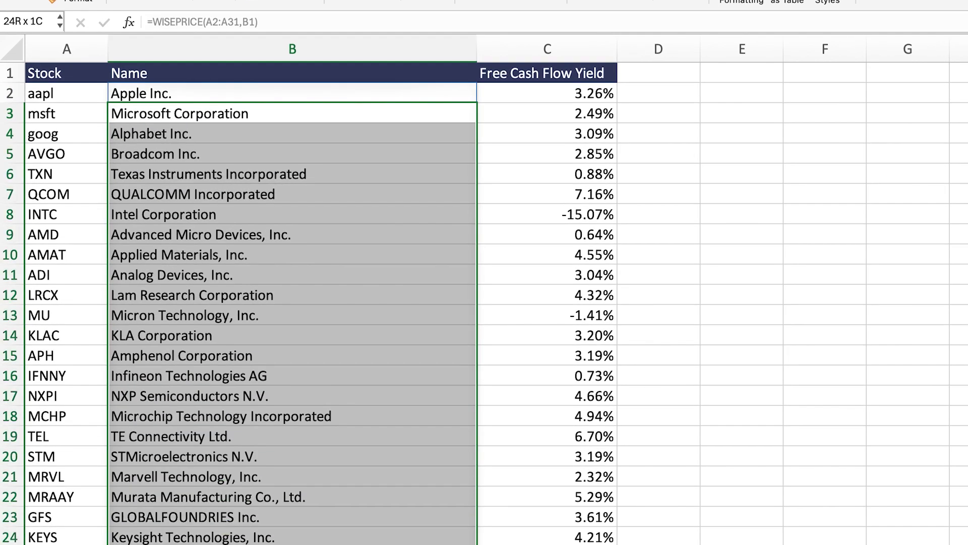
click(400, 110)
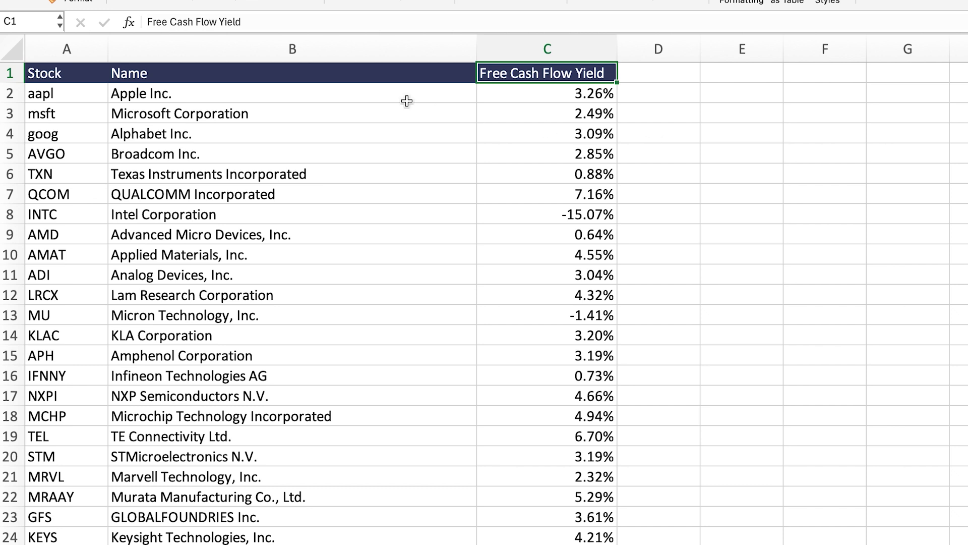
drag(278, 22, 143, 21)
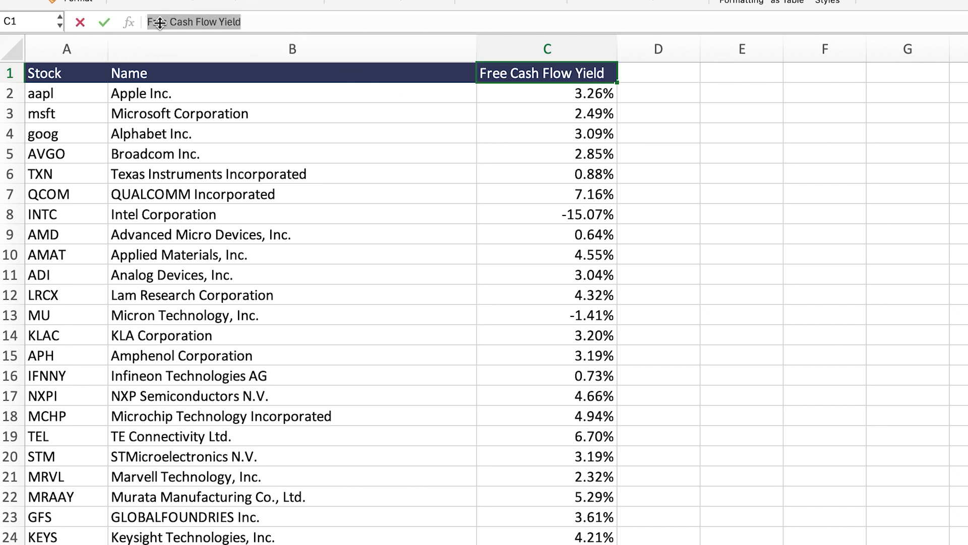
key(BackSpace)
text(Be)
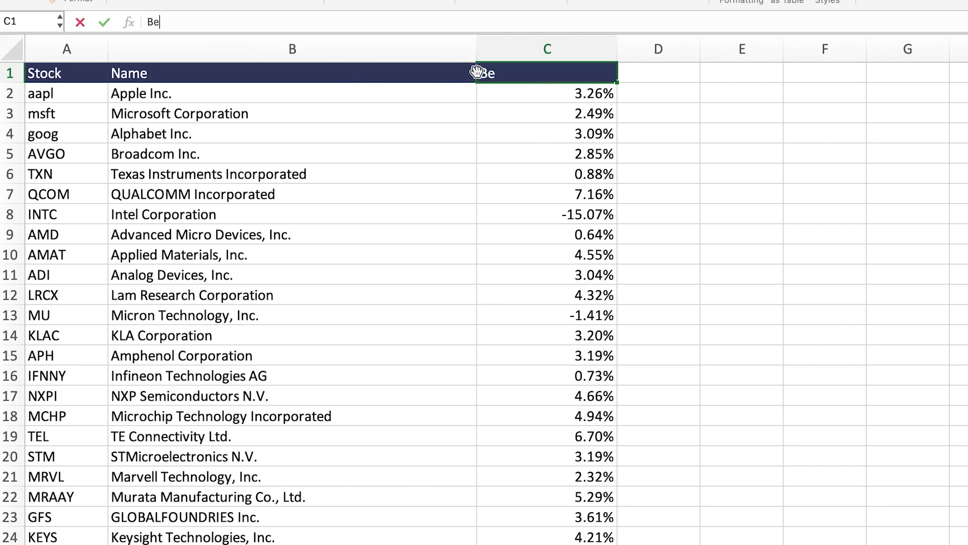
text(ta)
key(Return)
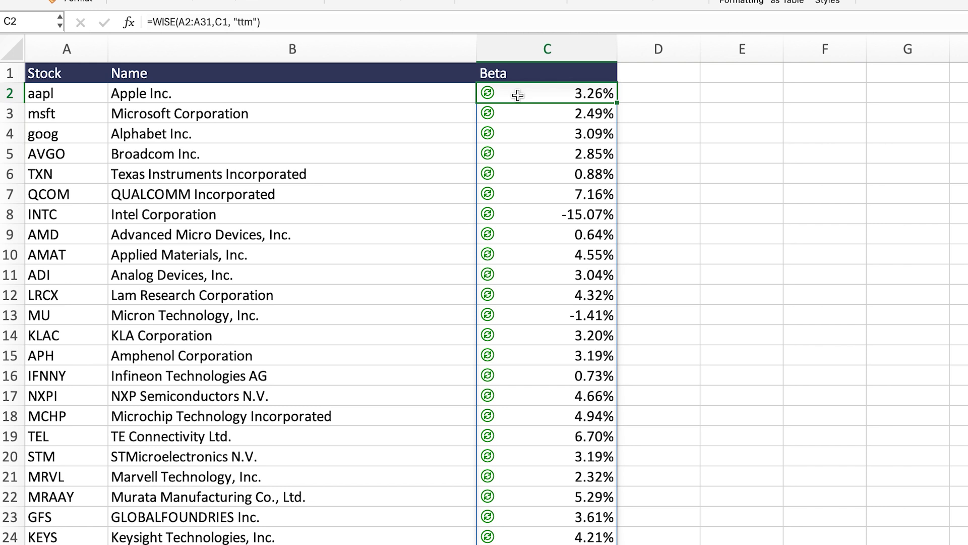
drag(564, 97, 535, 540)
click(799, 504)
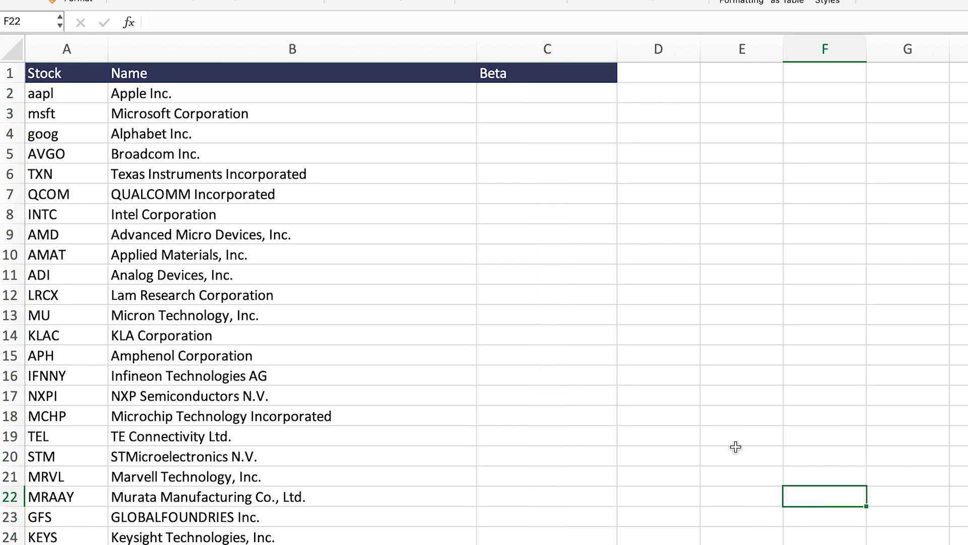
- Change the B2 formula to =WISEPRICE(A2:A31,B1:C1) to fetch company names and betas
click(173, 94)
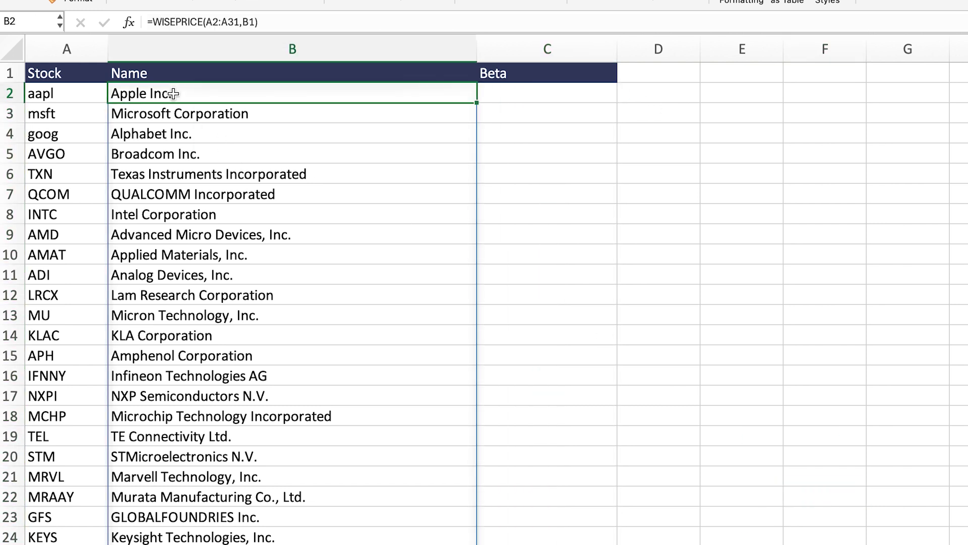
click(214, 21)
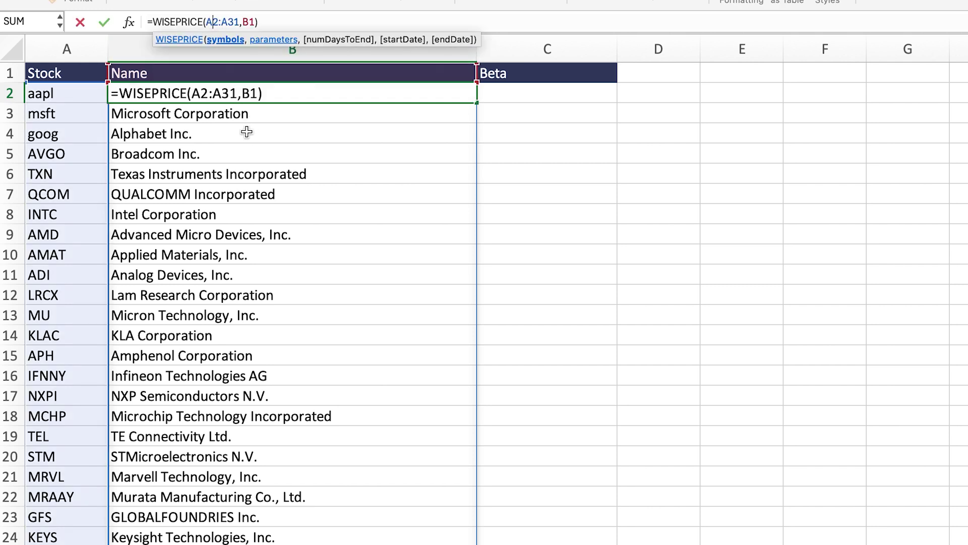
scroll(247, 184, down, 3)
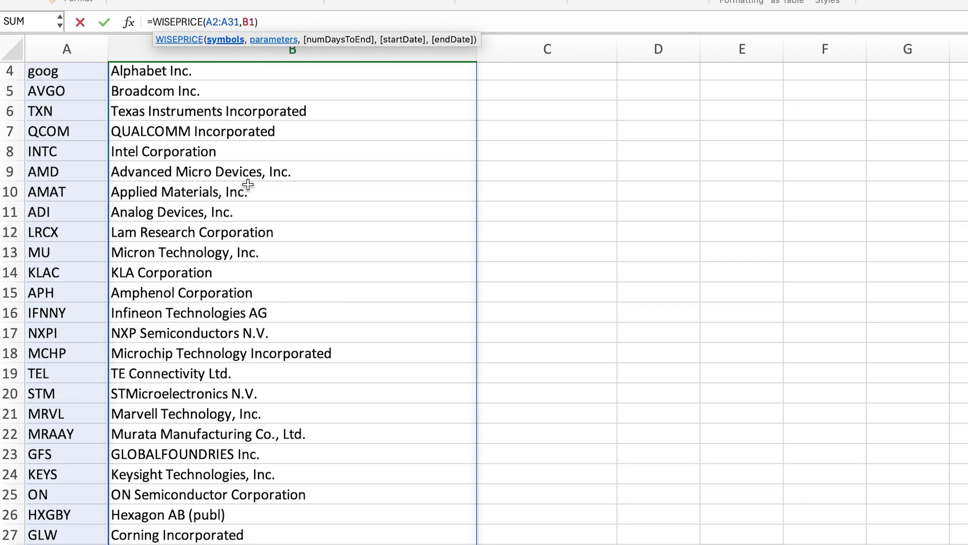
scroll(247, 185, up, 3)
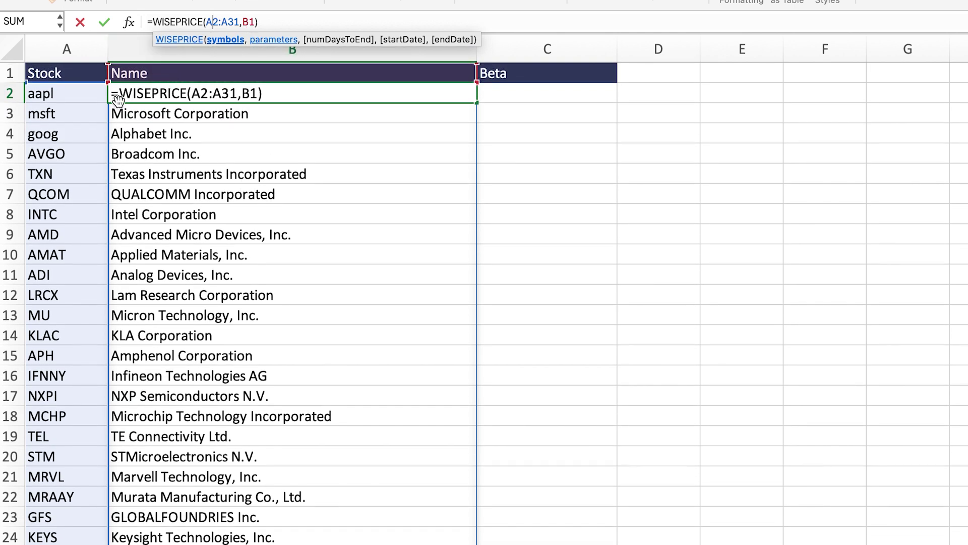
scroll(76, 119, down, 2)
scroll(77, 201, up, 2)
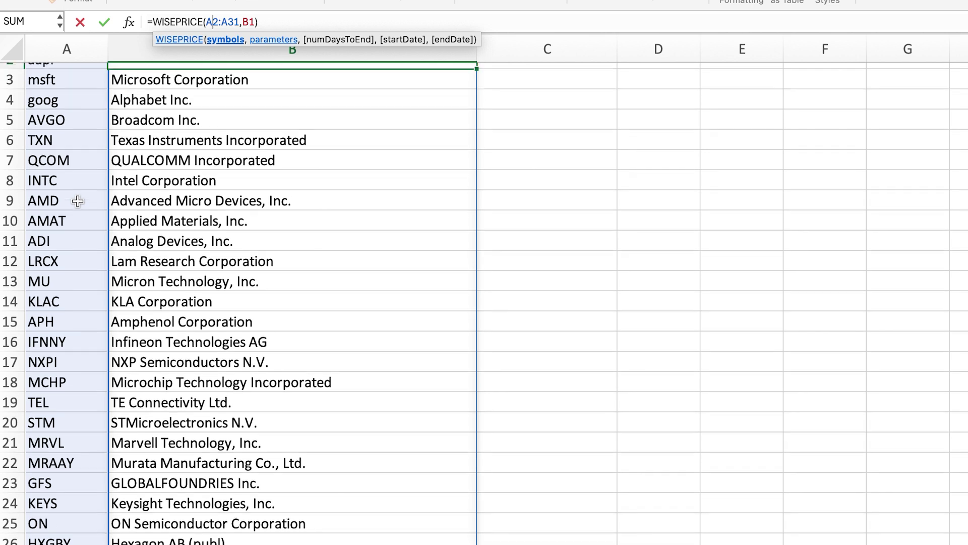
click(248, 22)
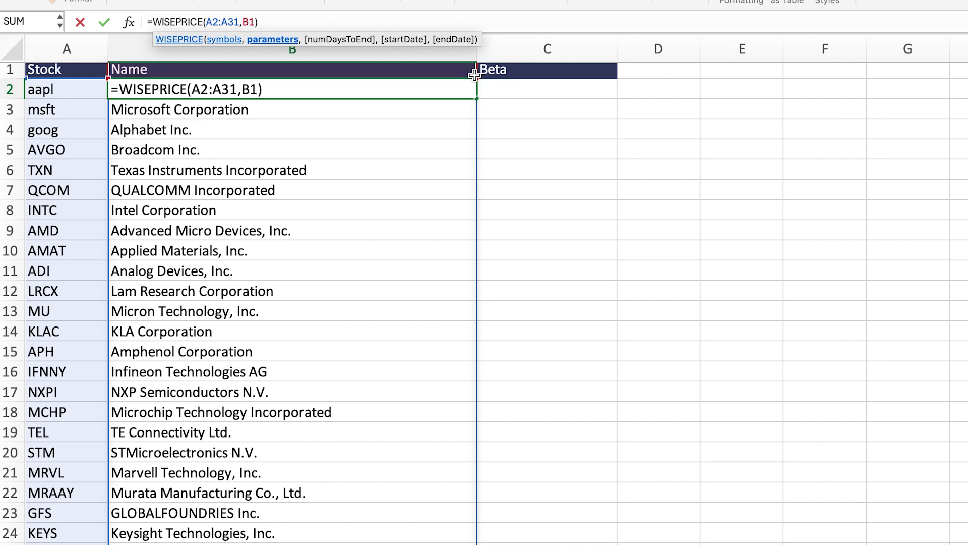
drag(474, 75, 580, 72)
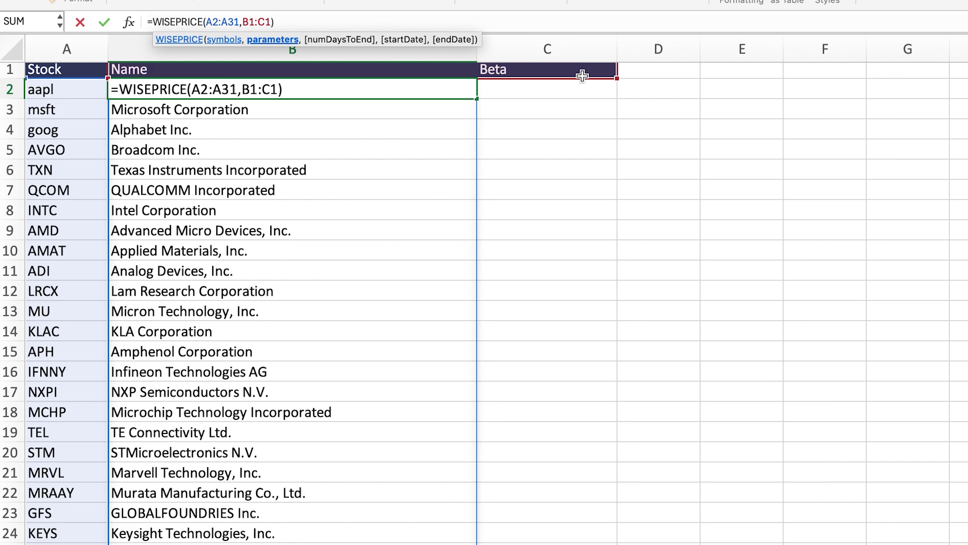
key(Return)
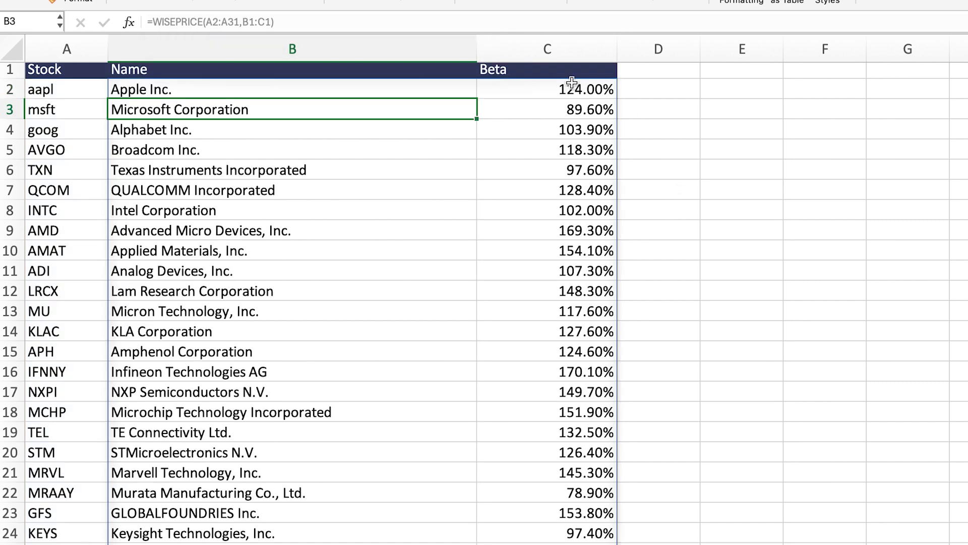
- Apply Comma Style to the Beta values C2:C31 so they read 1.24 and 0.90
click(572, 89)
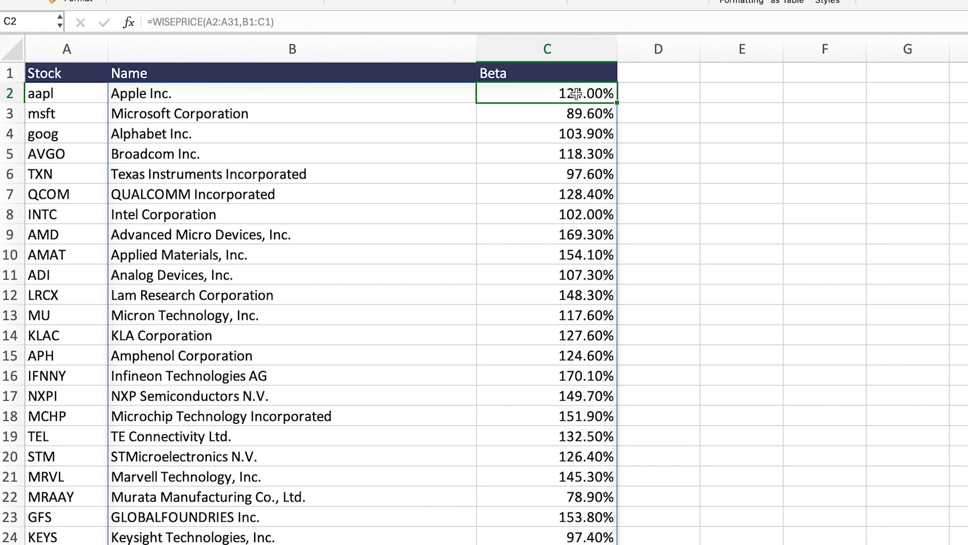
drag(575, 93, 568, 544)
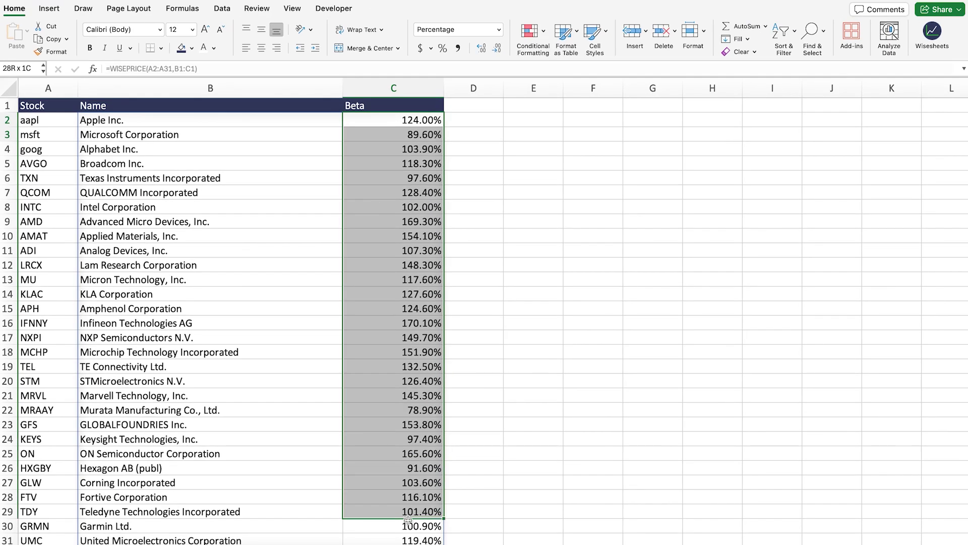
drag(409, 536, 409, 535)
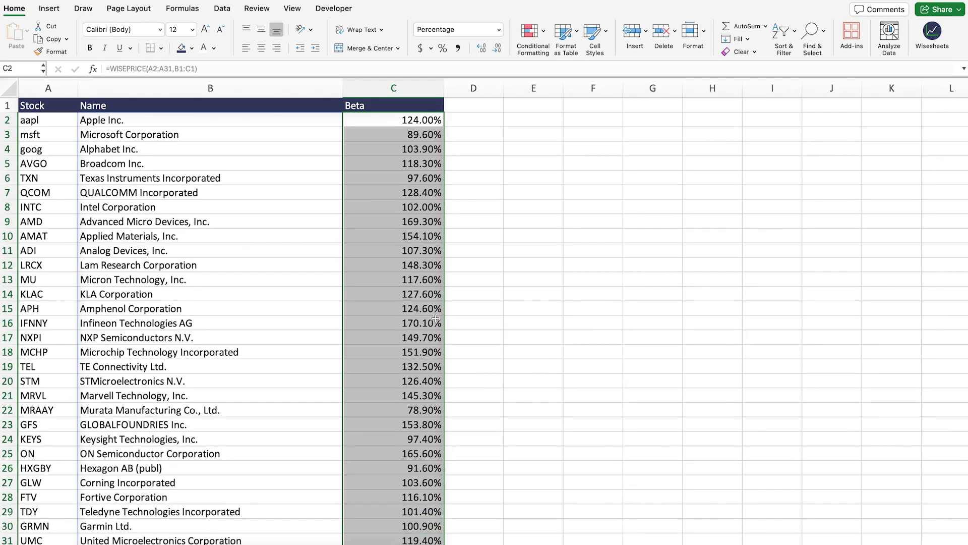
click(458, 50)
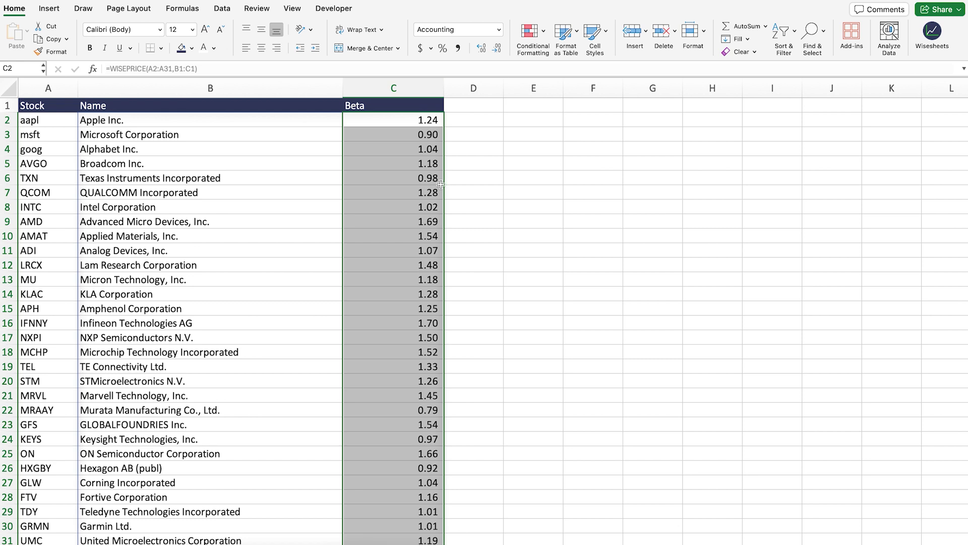
mouse_move(137, 106)
mouse_down()
mouse_move(398, 426)
mouse_move(394, 540)
mouse_up()
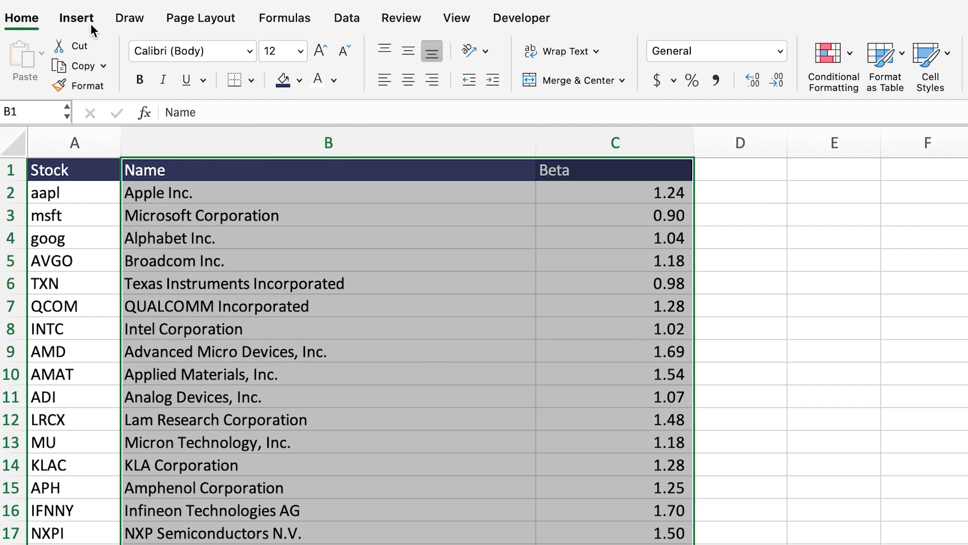
- Insert a clustered bar chart of Beta from Recommended Charts and give it a dark chart style
click(54, 10)
click(368, 47)
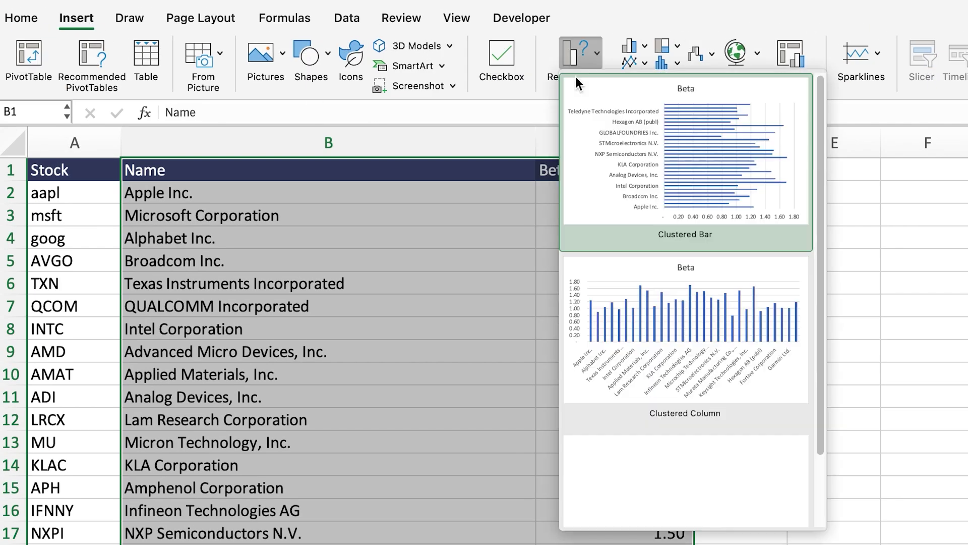
click(622, 136)
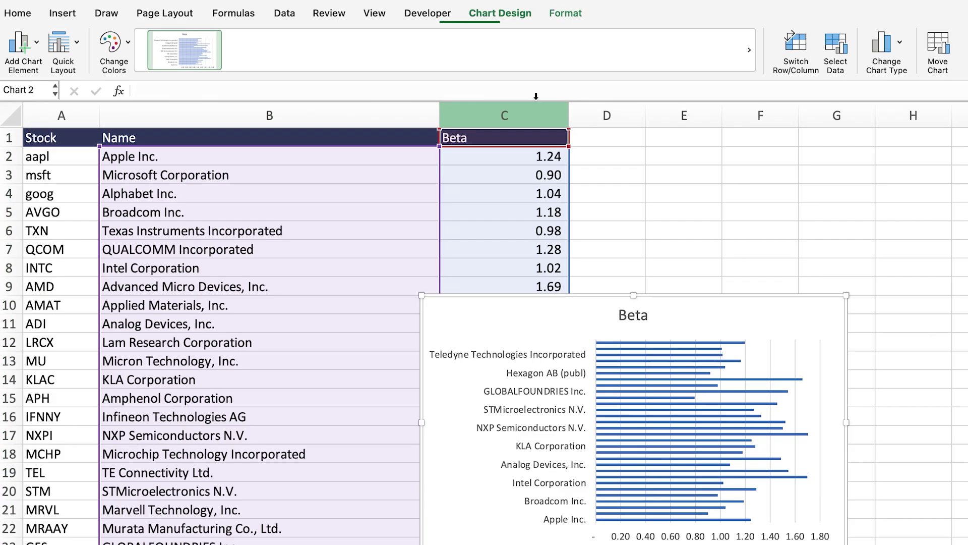
click(491, 37)
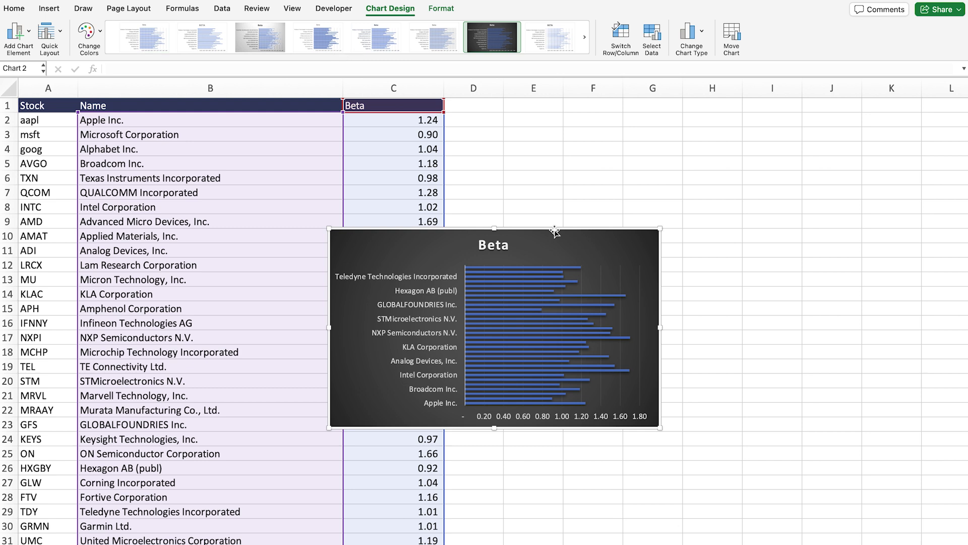
- Move the Beta chart beside the table near D1 and enlarge it taller and wider
drag(555, 230, 686, 113)
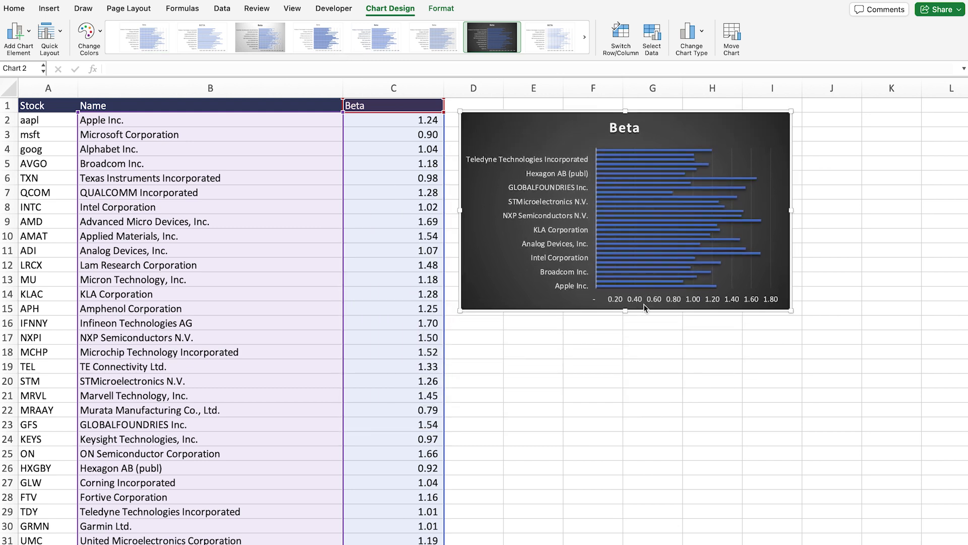
drag(627, 310, 636, 503)
drag(793, 306, 853, 308)
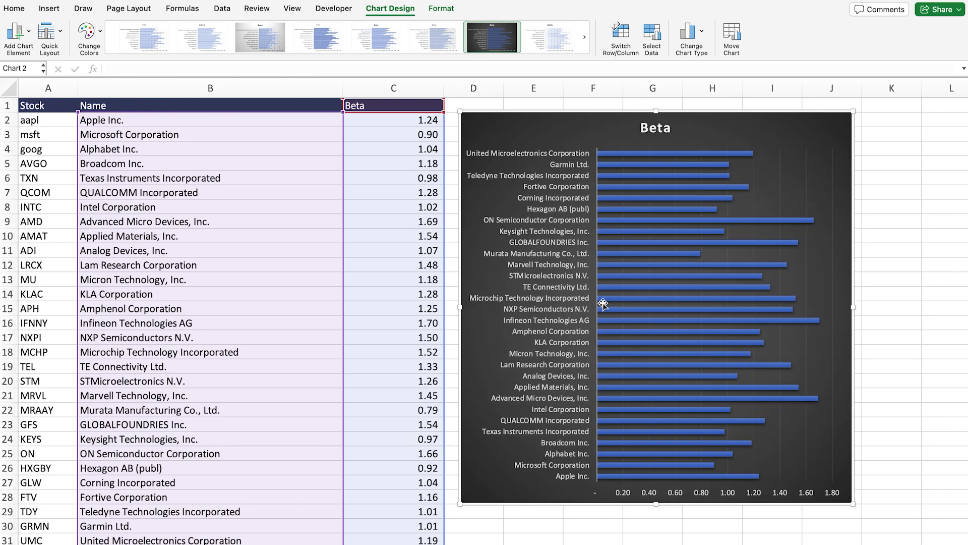
click(49, 120)
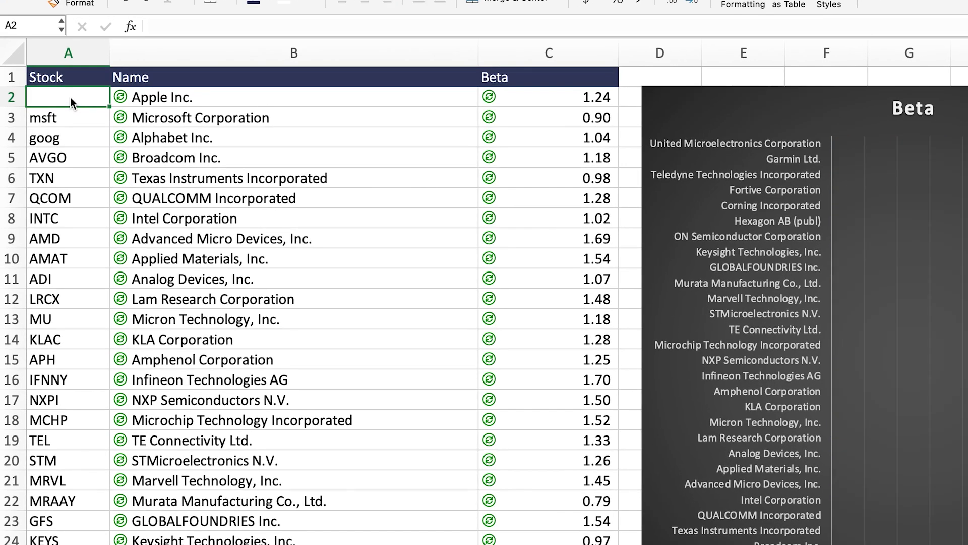
- Replace the A2 ticker with t.to and check TELUS's WISEPRICE formula, beta and chart bar
key(Delete)
text(t.)
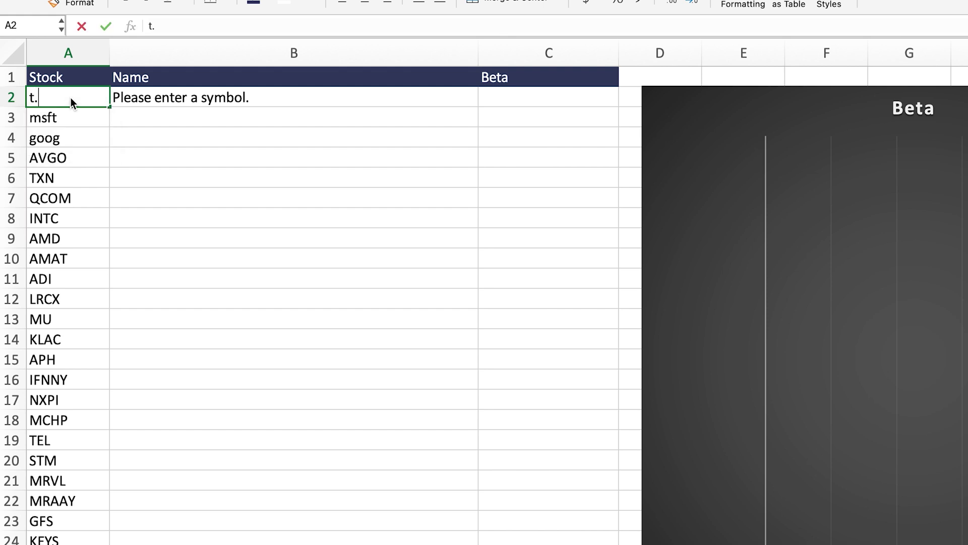
text(to)
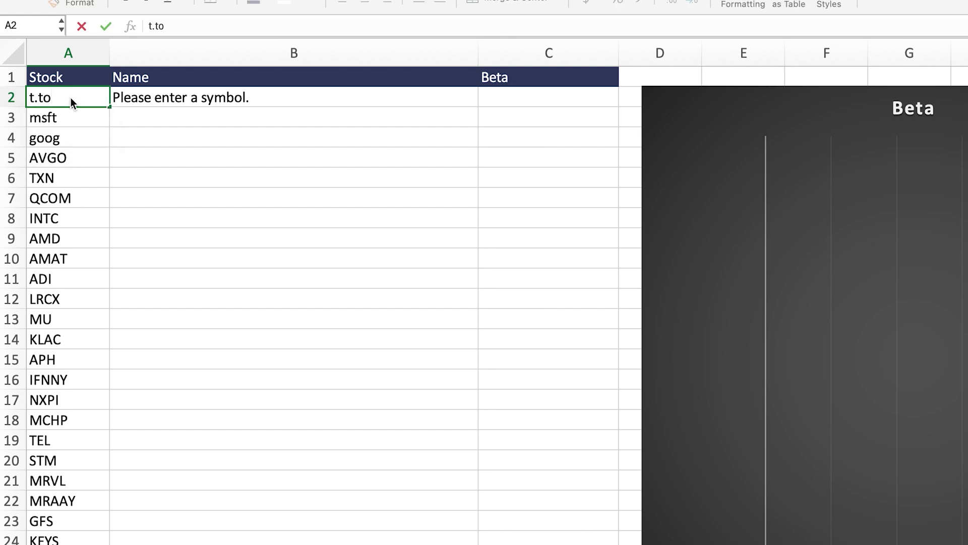
key(Return)
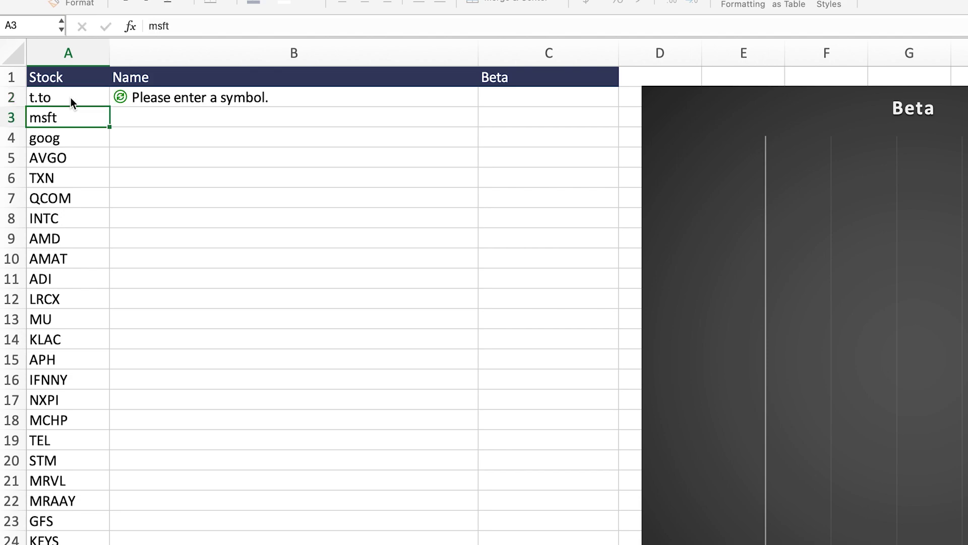
click(71, 98)
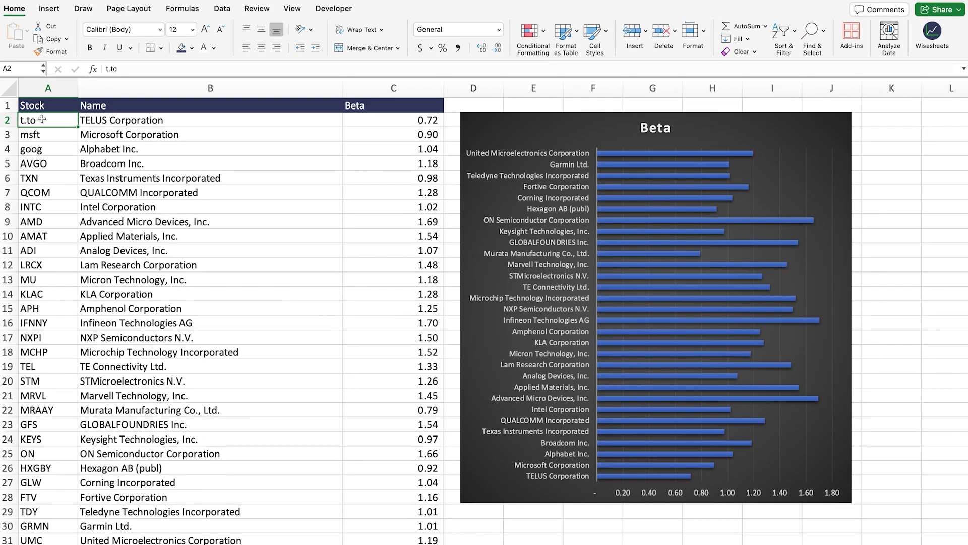
click(123, 120)
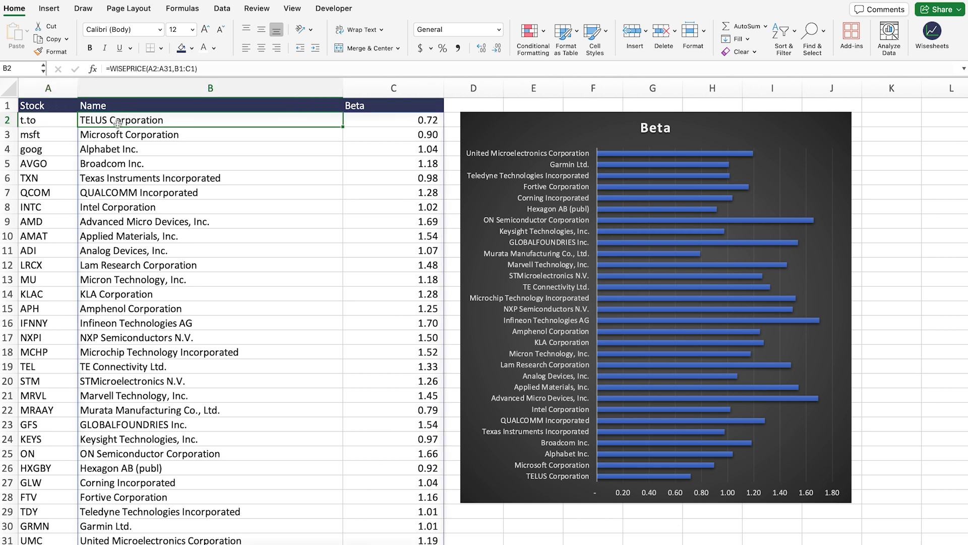
click(381, 122)
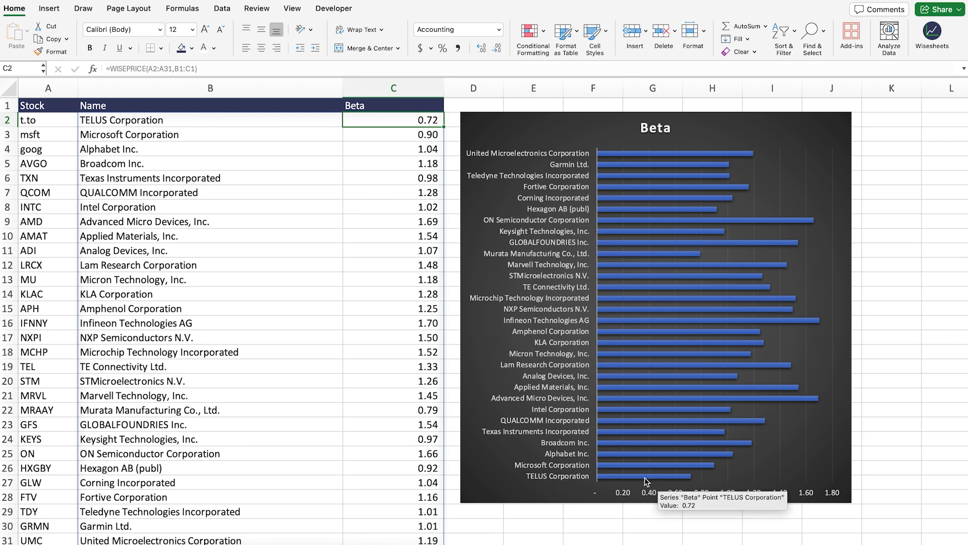
mouse_move(750, 191)
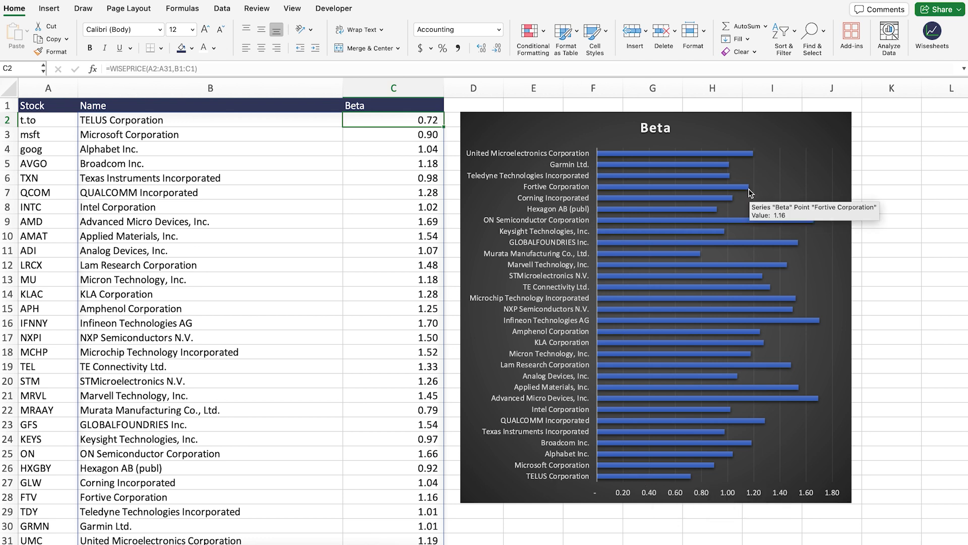
- Restore AAPL in A2 and confirm Apple Inc. shows a 1.24 beta
click(52, 119)
text(AAPL)
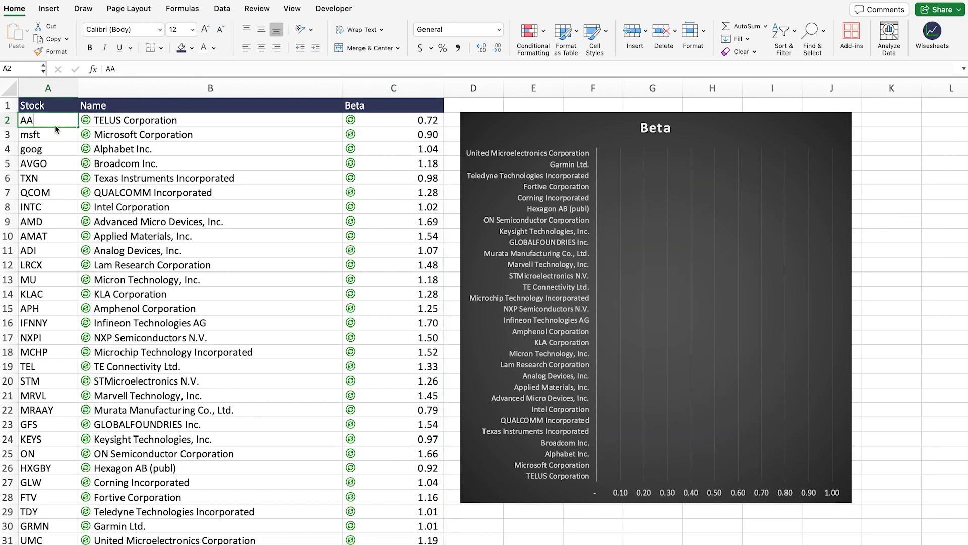
key(Return)
click(65, 125)
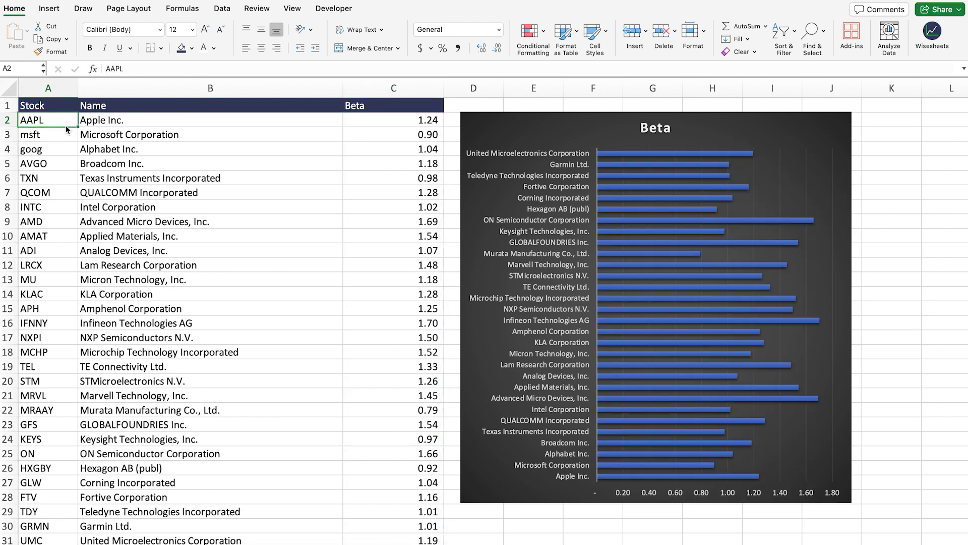
click(171, 123)
click(412, 122)
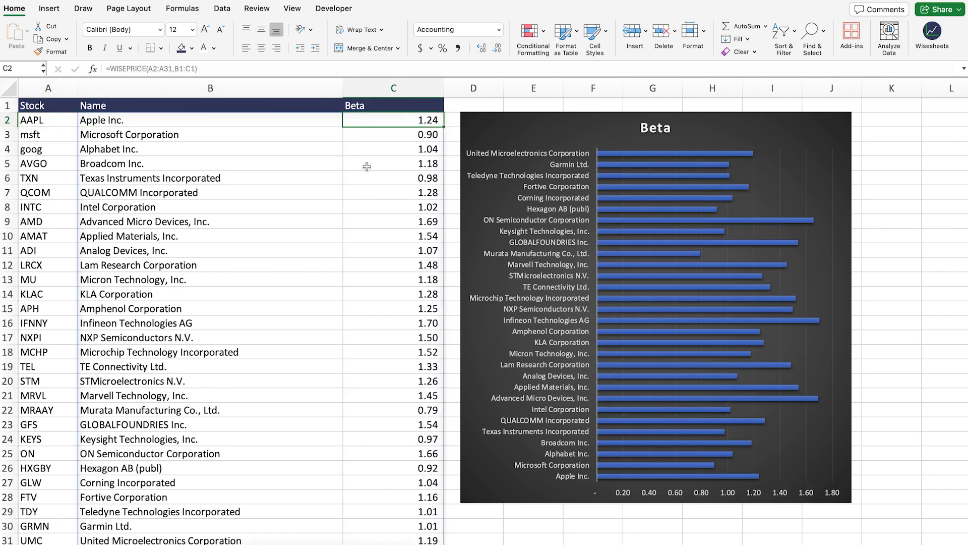